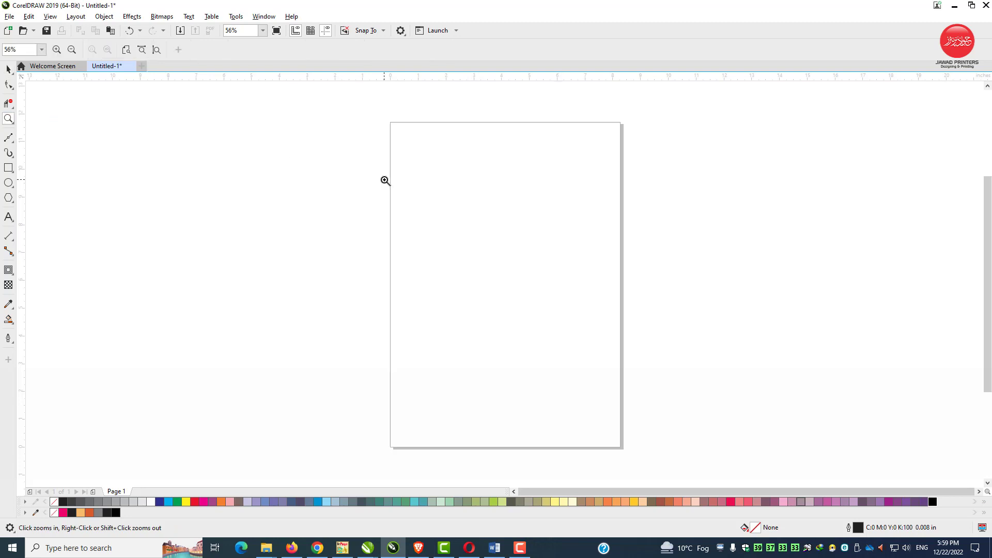
Draw a circle about 2.59 inches in diameter near the middle of the page
{"action": "left_click_drag", "start_coordinate": [643, 365], "coordinate": [643, 364]}
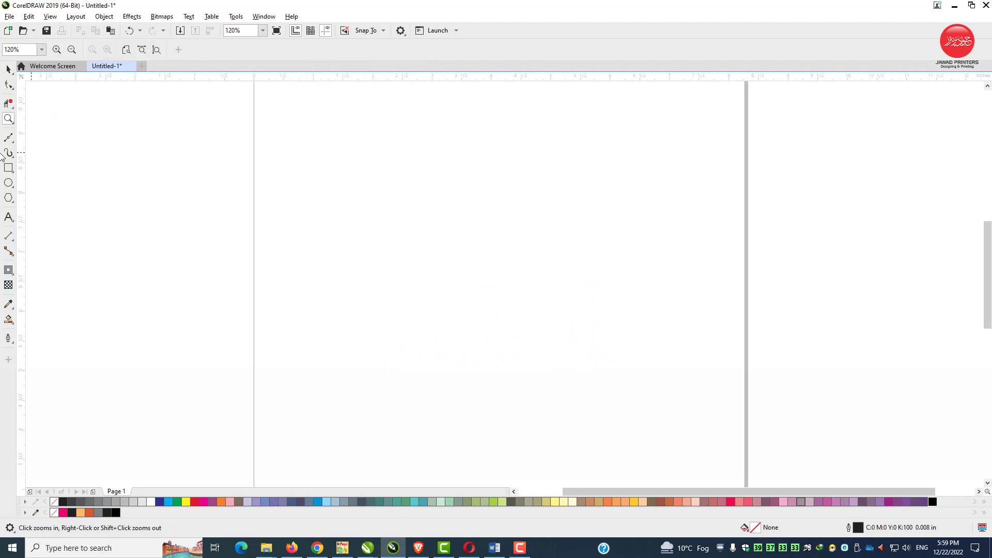
{"action": "left_click", "coordinate": [10, 72]}
{"action": "left_click", "coordinate": [9, 182]}
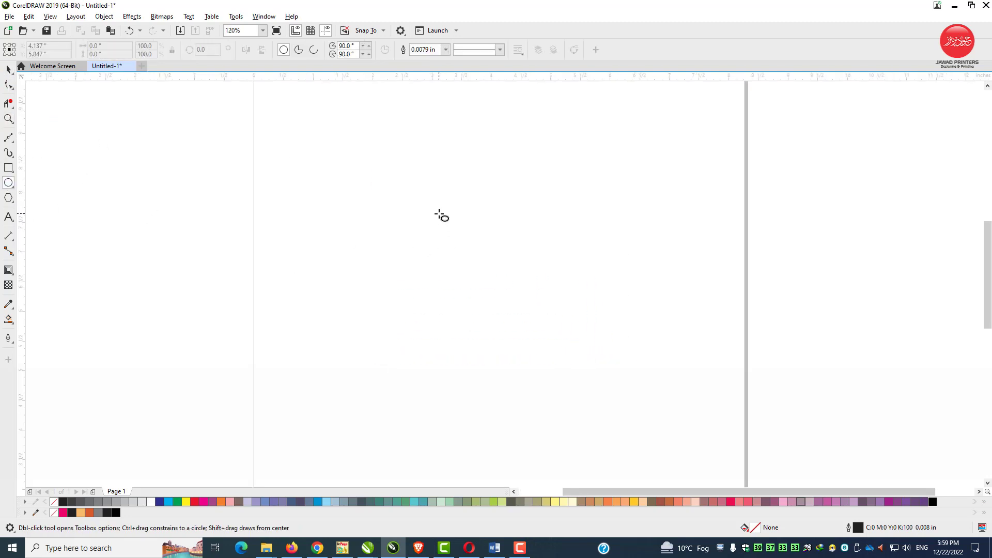
{"action": "left_click_drag", "start_coordinate": [440, 214], "coordinate": [592, 367]}
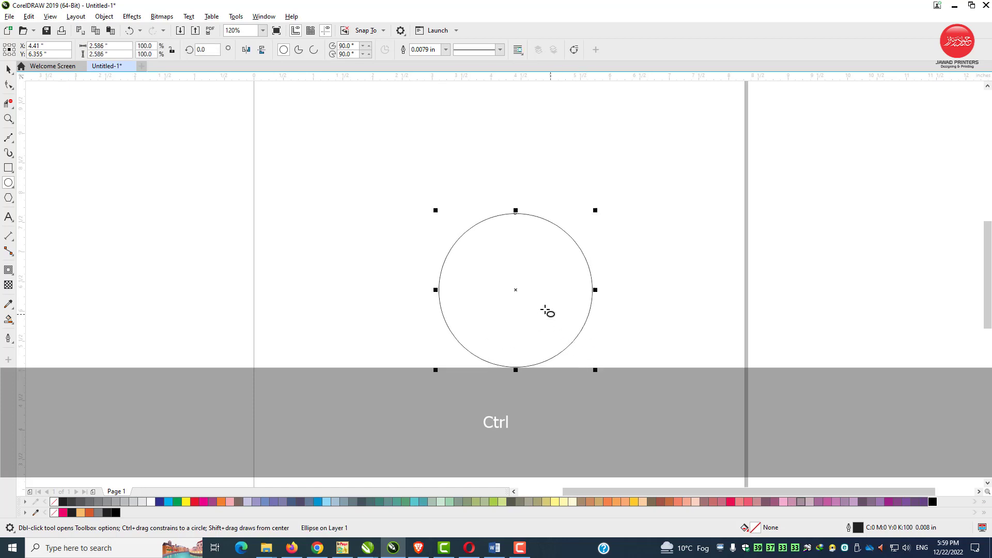
{"action": "key", "text": "space"}
{"action": "left_click_drag", "start_coordinate": [532, 301], "coordinate": [528, 296]}
{"action": "key", "text": "F2"}
{"action": "left_click_drag", "start_coordinate": [428, 160], "coordinate": [736, 435]}
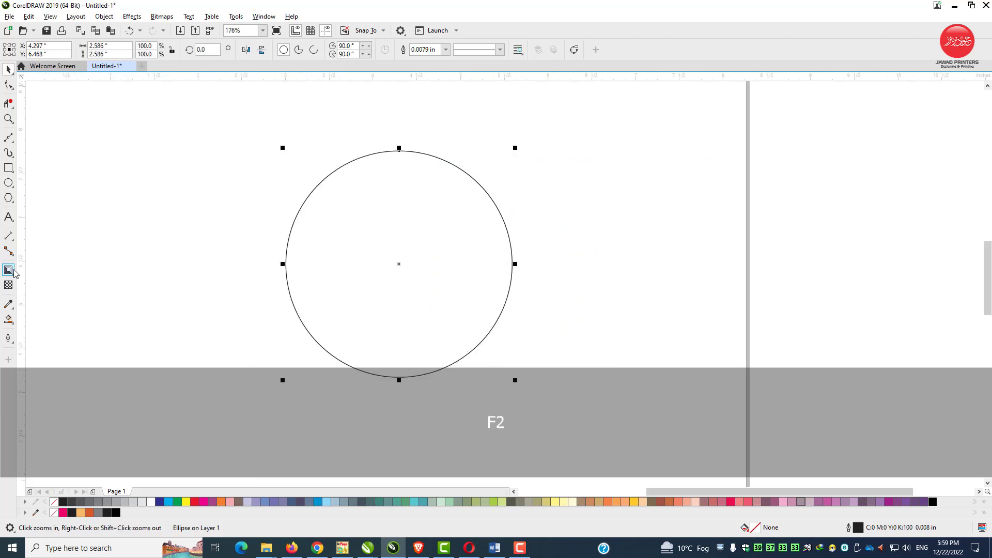
Apply a one-step inward contour to the circle with a 0.212 inch offset
{"action": "left_click", "coordinate": [8, 269]}
{"action": "left_click", "coordinate": [313, 53]}
{"action": "left_click", "coordinate": [313, 53]}
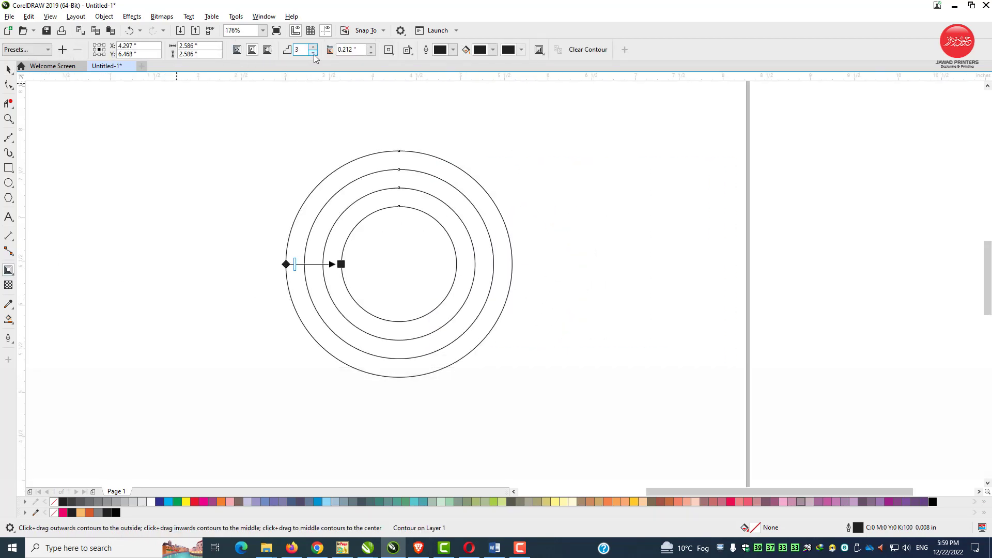
{"action": "left_click", "coordinate": [314, 53]}
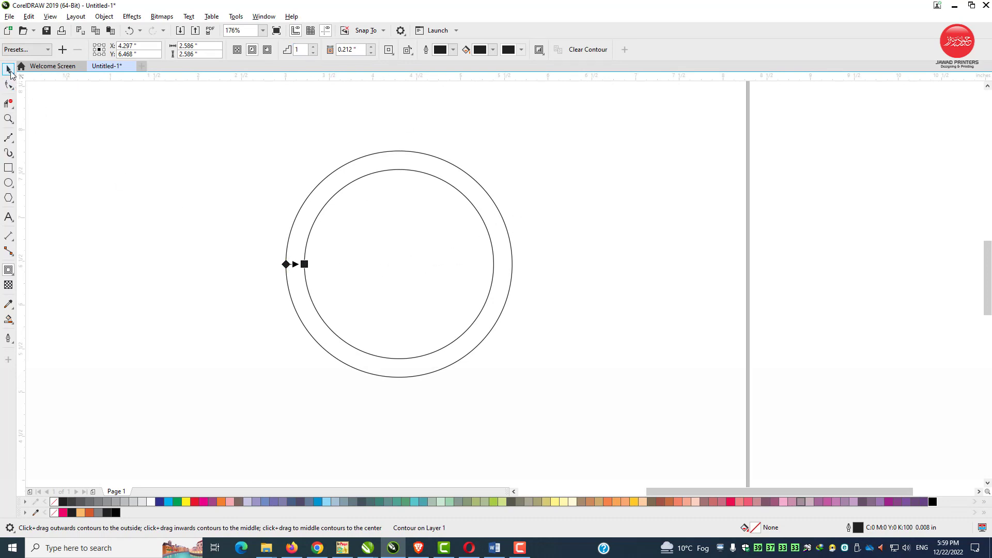
Break the contour apart from the original circle so both rings are separate objects
{"action": "left_click", "coordinate": [8, 69]}
{"action": "right_click", "coordinate": [389, 167]}
{"action": "left_click", "coordinate": [421, 171]}
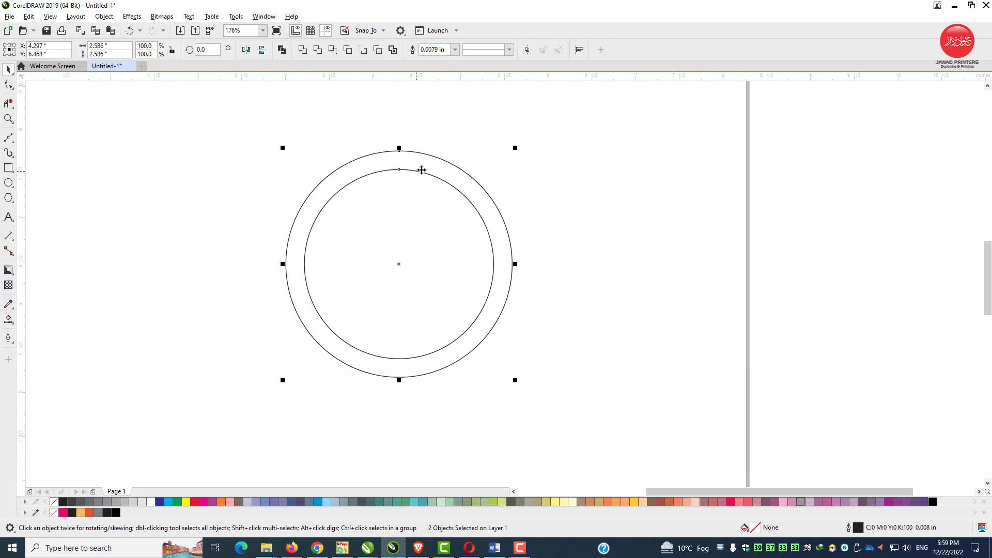
Duplicate the inner circle in place and scale the copy about its center to about 1.01 inches in diameter
{"action": "left_click", "coordinate": [439, 182]}
{"action": "left_click", "coordinate": [440, 180]}
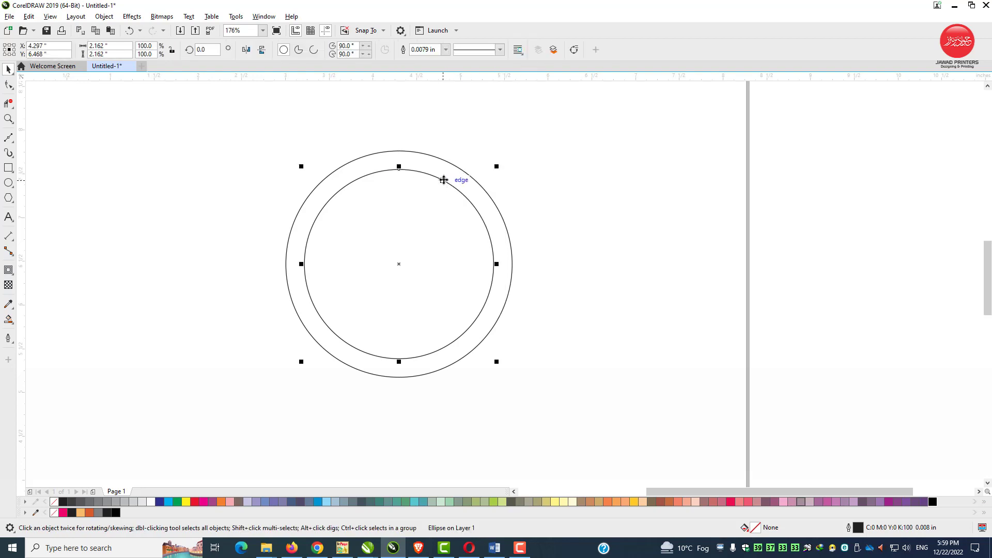
{"action": "right_click", "coordinate": [453, 185]}
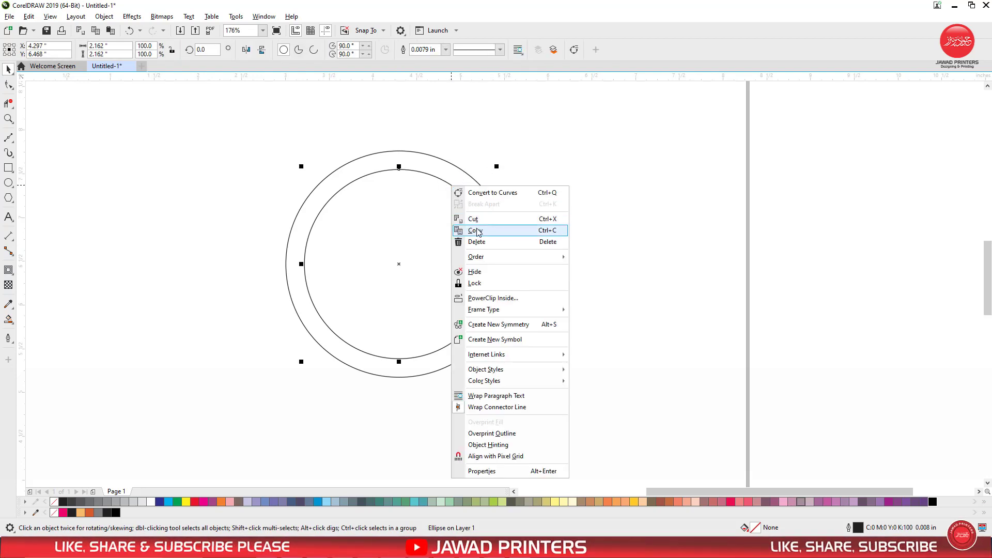
{"action": "left_click", "coordinate": [468, 230]}
{"action": "right_click", "coordinate": [565, 211]}
{"action": "left_click", "coordinate": [590, 290]}
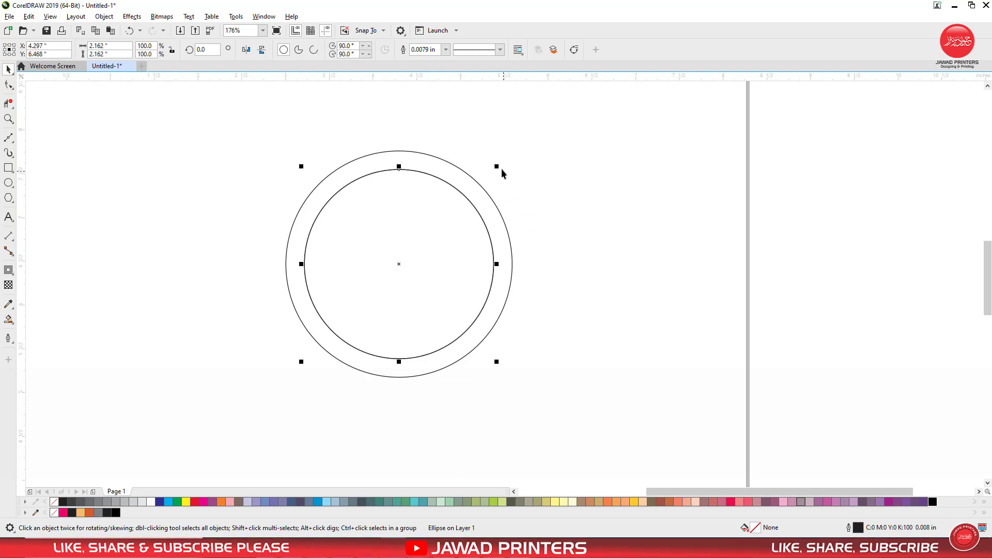
{"action": "left_click_drag", "start_coordinate": [496, 167], "coordinate": [459, 207]}
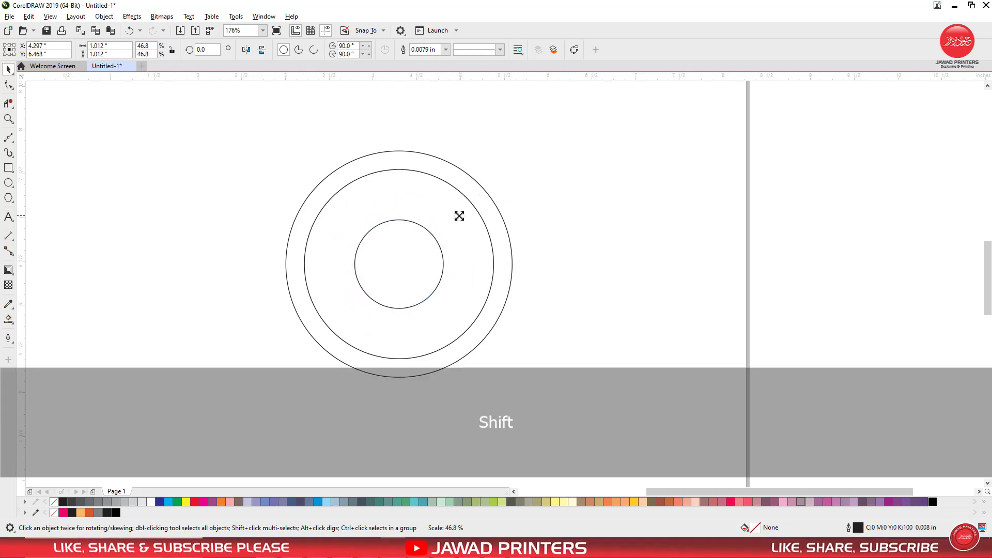
Group the two large concentric circles, leaving the small center circle out
{"action": "left_click", "coordinate": [472, 207]}
{"action": "left_click", "coordinate": [482, 194], "text": "shift"}
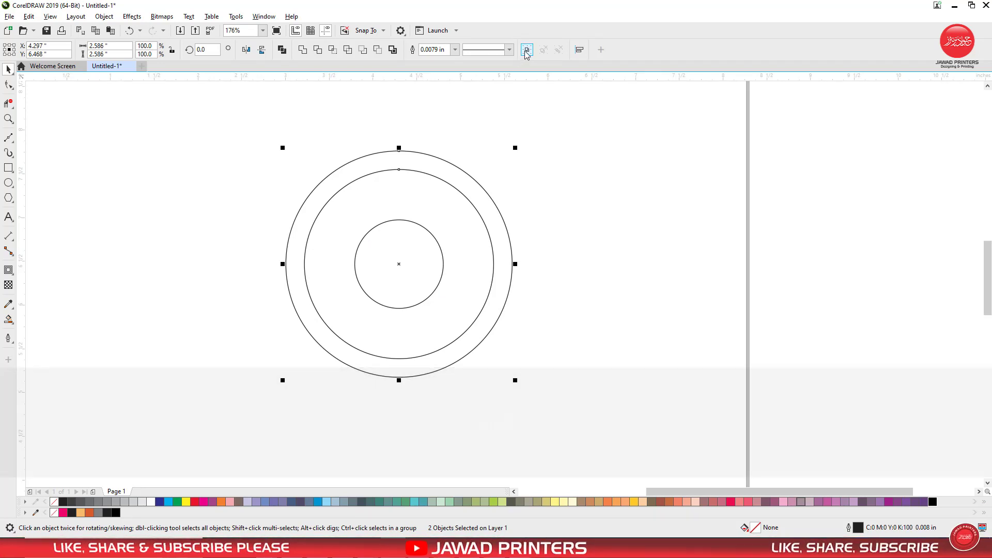
{"action": "left_click", "coordinate": [525, 51]}
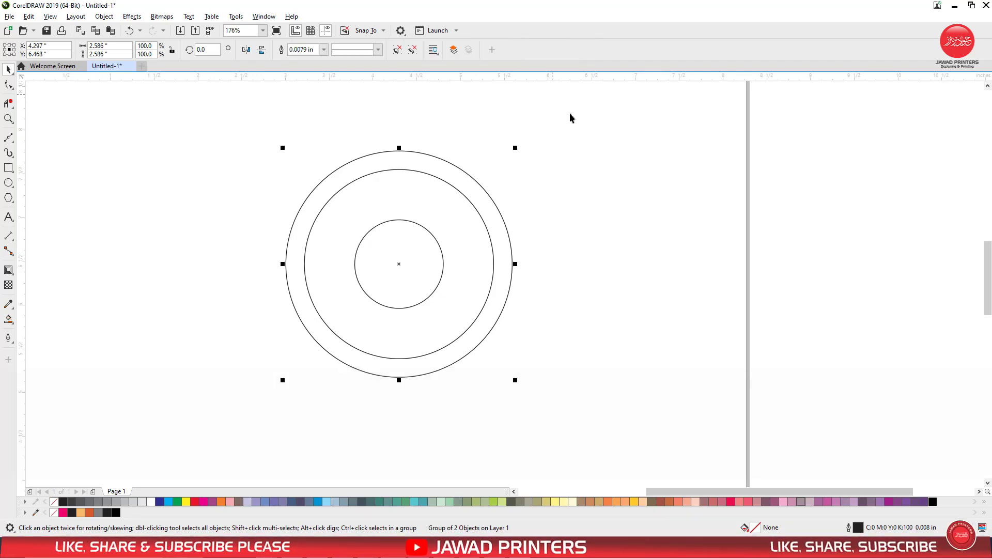
Duplicate the grouped ring and shift the copy left until its inner circle touches the right edge of the small center circle
{"action": "right_click", "coordinate": [494, 234]}
{"action": "left_click", "coordinate": [518, 289]}
{"action": "right_click", "coordinate": [582, 193]}
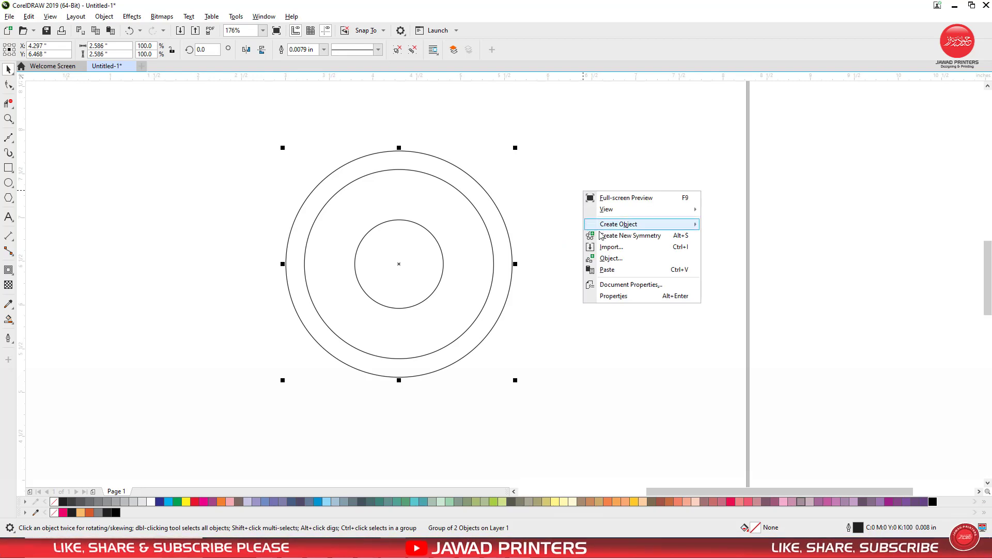
{"action": "left_click", "coordinate": [598, 266]}
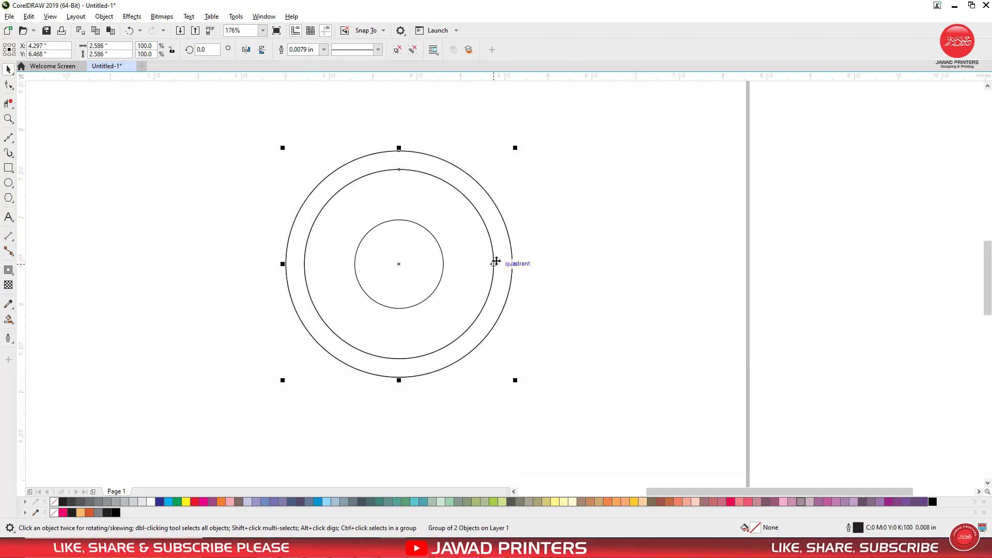
{"action": "mouse_move", "coordinate": [494, 264]}
{"action": "left_mouse_down"}
{"action": "mouse_move", "coordinate": [443, 258]}
{"action": "mouse_move", "coordinate": [469, 287]}
{"action": "mouse_move", "coordinate": [500, 280]}
{"action": "left_mouse_up"}
{"action": "key", "text": "F2"}
{"action": "key", "text": "F3"}
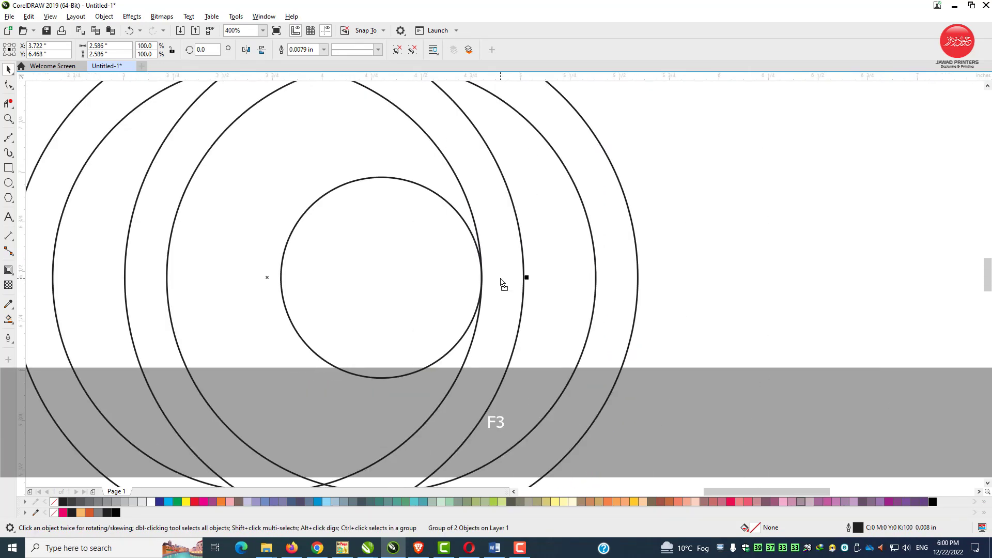
Paste another ring copy and shift it right until its inner circle touches the left edge of the small center circle
{"action": "right_click", "coordinate": [606, 223]}
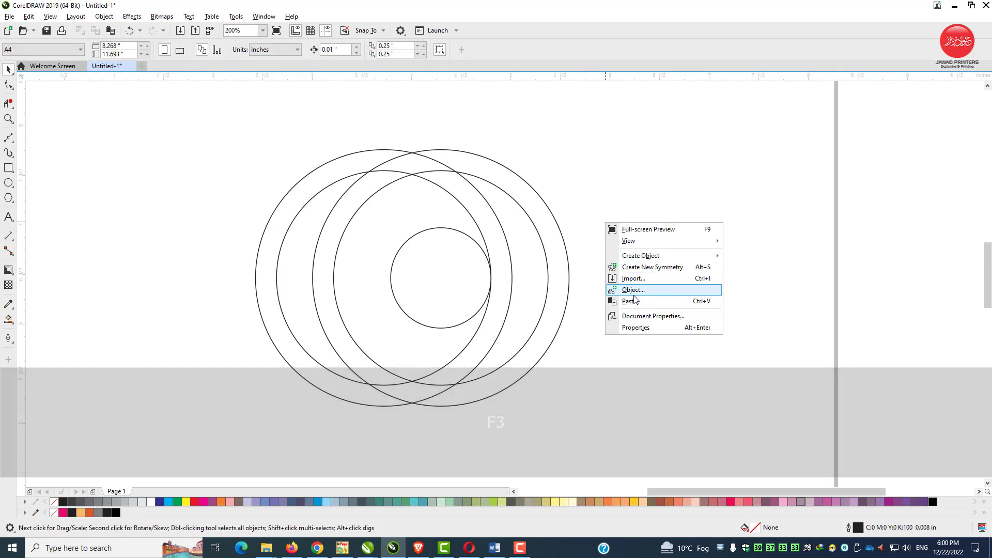
{"action": "left_click", "coordinate": [631, 301]}
{"action": "left_click_drag", "start_coordinate": [569, 292], "coordinate": [626, 291]}
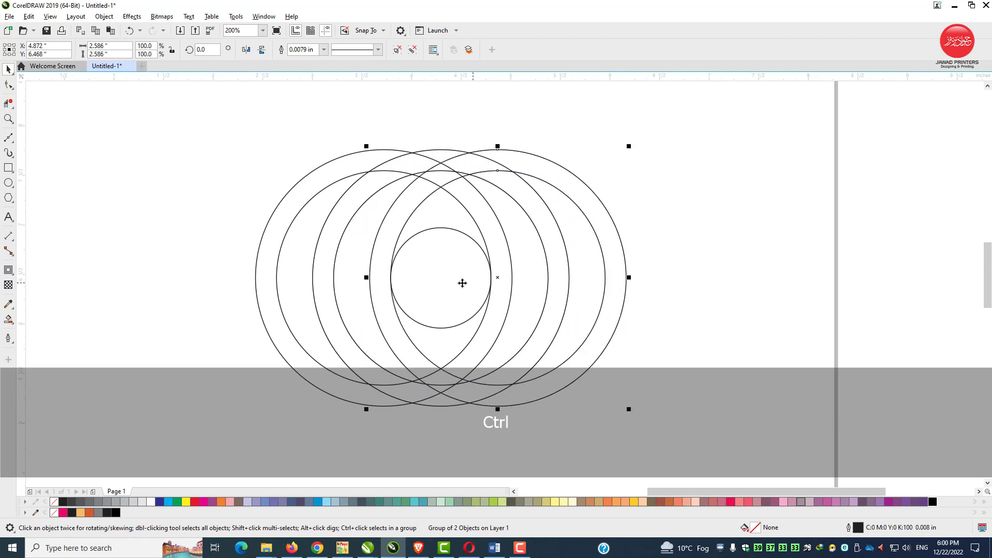
{"action": "key", "text": "F2"}
{"action": "left_click_drag", "start_coordinate": [388, 263], "coordinate": [372, 298]}
{"action": "key", "text": "F3"}
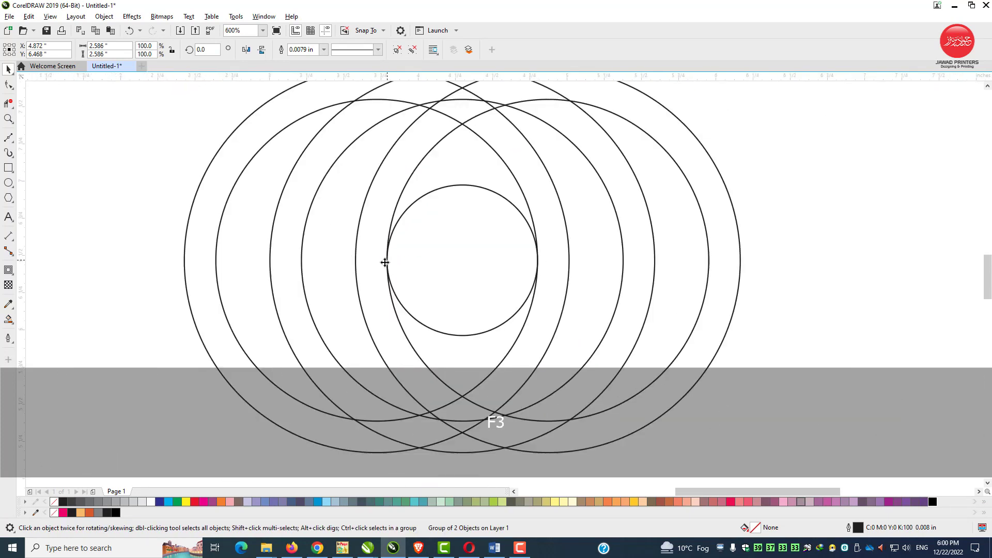
Duplicate the rightmost ring and move the copy to the far left, with its outer circle touching the small circle's left edge
{"action": "right_click", "coordinate": [590, 200]}
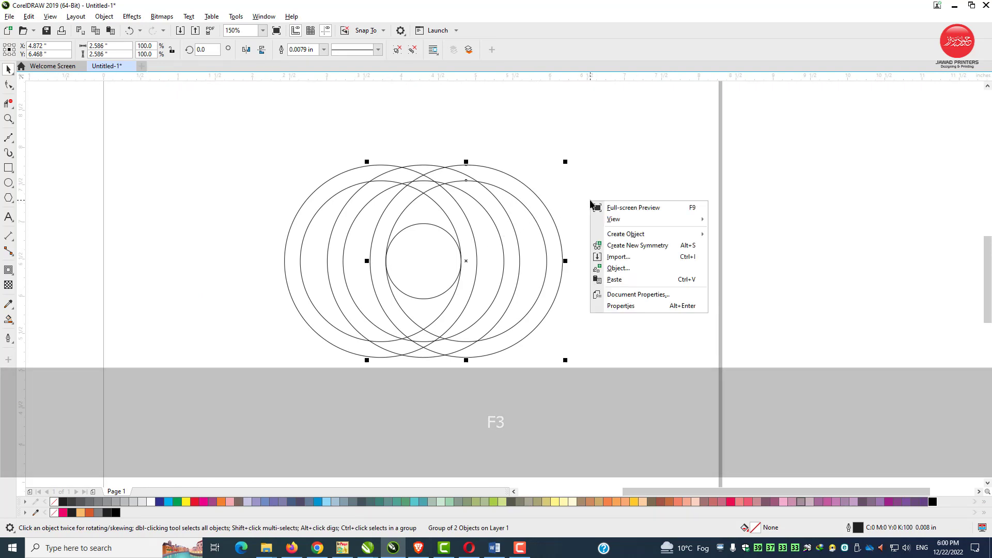
{"action": "left_click", "coordinate": [519, 215]}
{"action": "left_click", "coordinate": [524, 206]}
{"action": "right_click", "coordinate": [523, 206]}
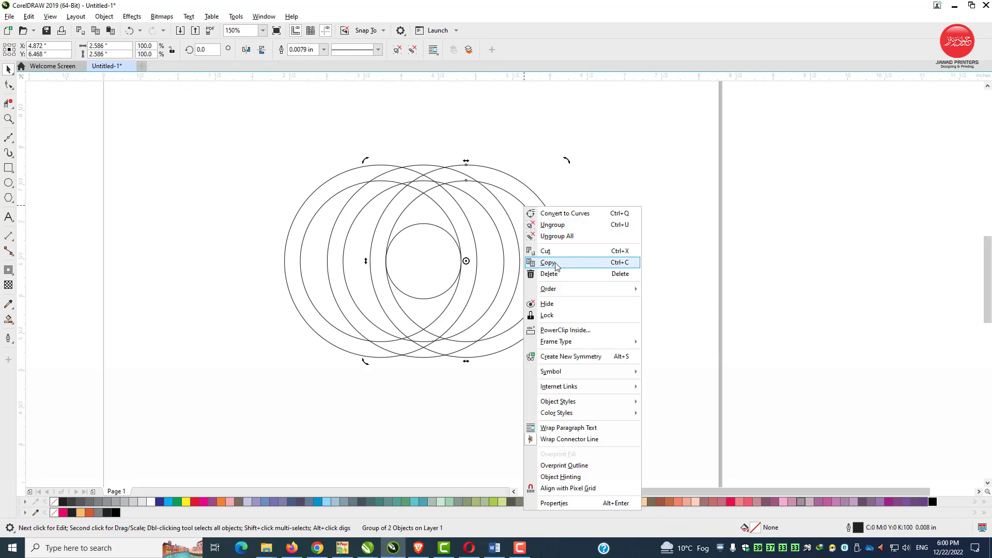
{"action": "left_click", "coordinate": [561, 262]}
{"action": "right_click", "coordinate": [608, 221]}
{"action": "left_click", "coordinate": [638, 299]}
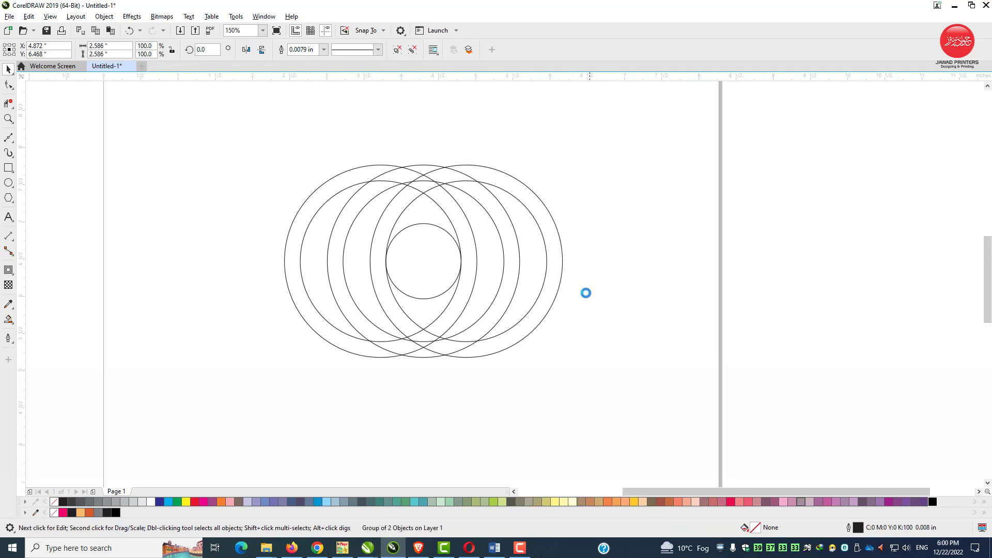
{"action": "left_click_drag", "start_coordinate": [492, 264], "coordinate": [291, 265]}
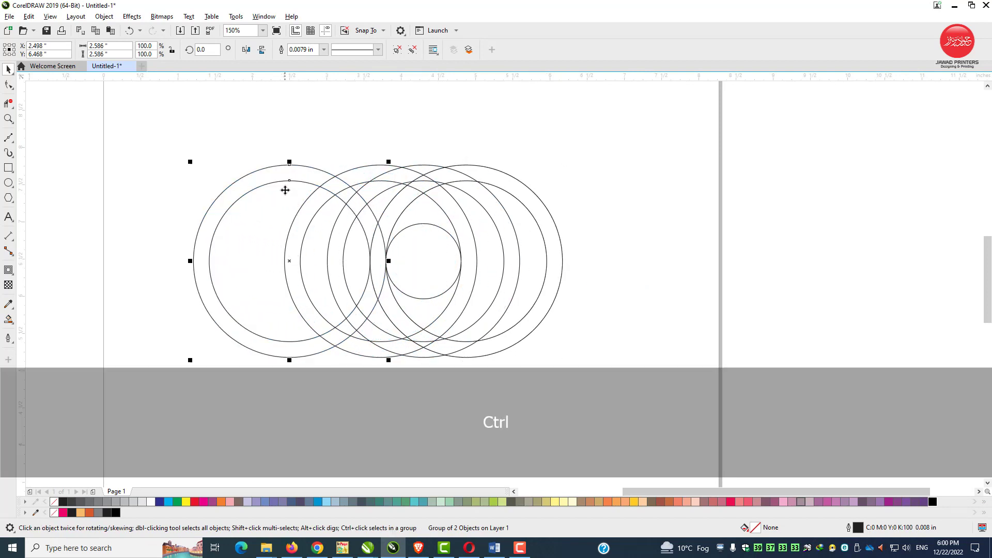
Paste one more ring and move it to the far right, with its outer circle touching the small circle's right edge
{"action": "right_click", "coordinate": [578, 211]}
{"action": "left_click", "coordinate": [641, 290]}
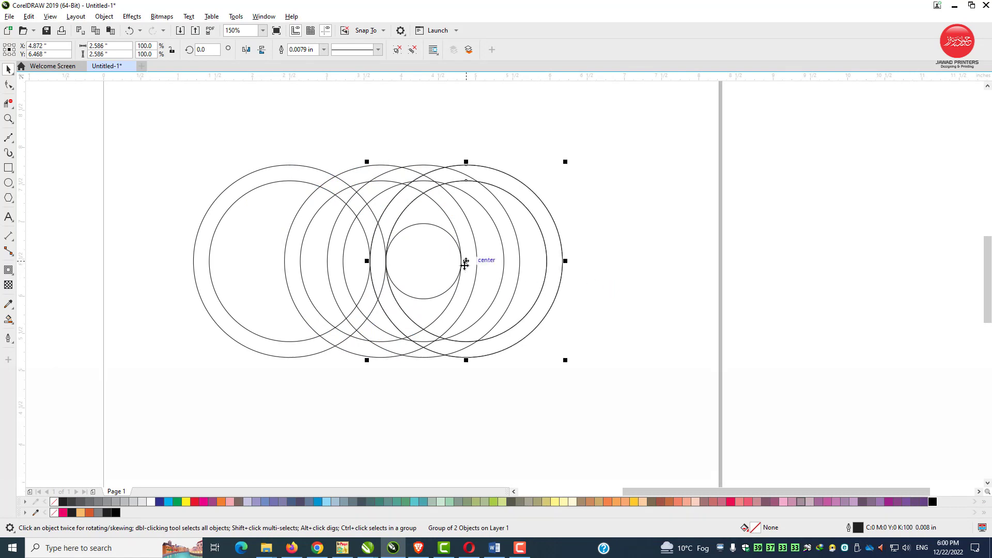
{"action": "left_click_drag", "start_coordinate": [468, 263], "coordinate": [556, 262]}
{"action": "key", "text": "F2"}
{"action": "left_click_drag", "start_coordinate": [453, 248], "coordinate": [496, 293]}
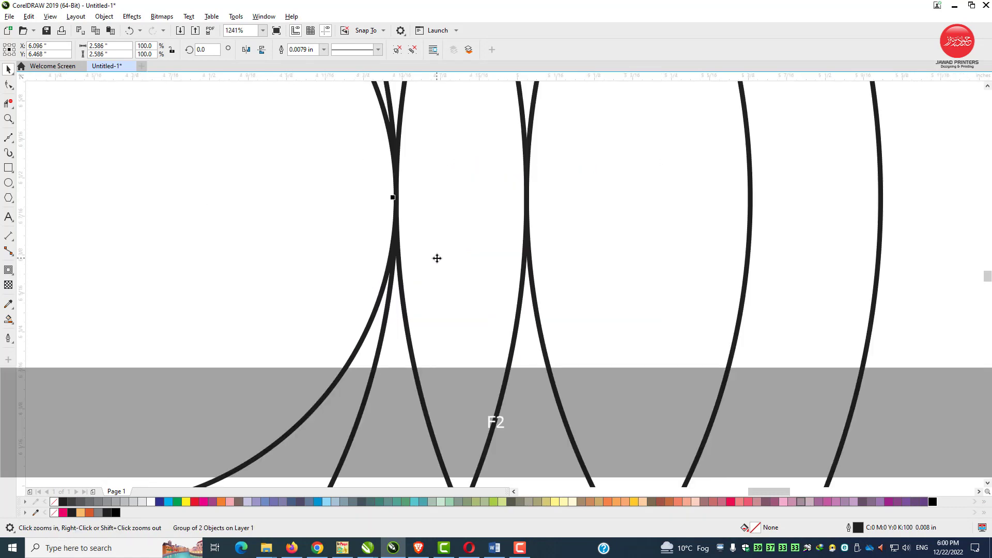
{"action": "scroll", "coordinate": [436, 259], "scroll_direction": "down", "scroll_amount": 3}
Remove the overlapping segments at the central and left ring crossings with Virtual Segment Delete to create an interlaced look
{"action": "key", "text": "F2"}
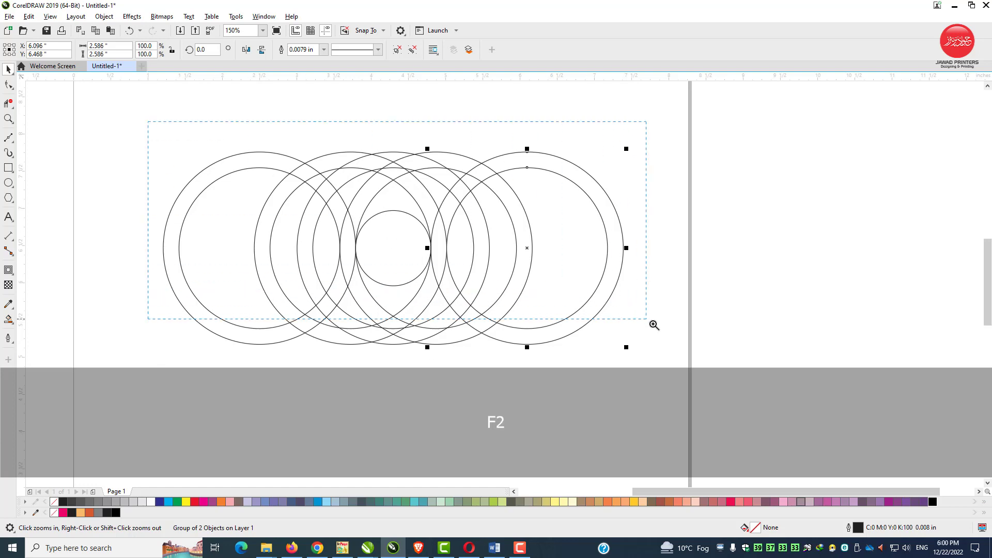
{"action": "scroll", "coordinate": [258, 186], "scroll_direction": "up", "scroll_amount": 2}
{"action": "left_click", "coordinate": [12, 107]}
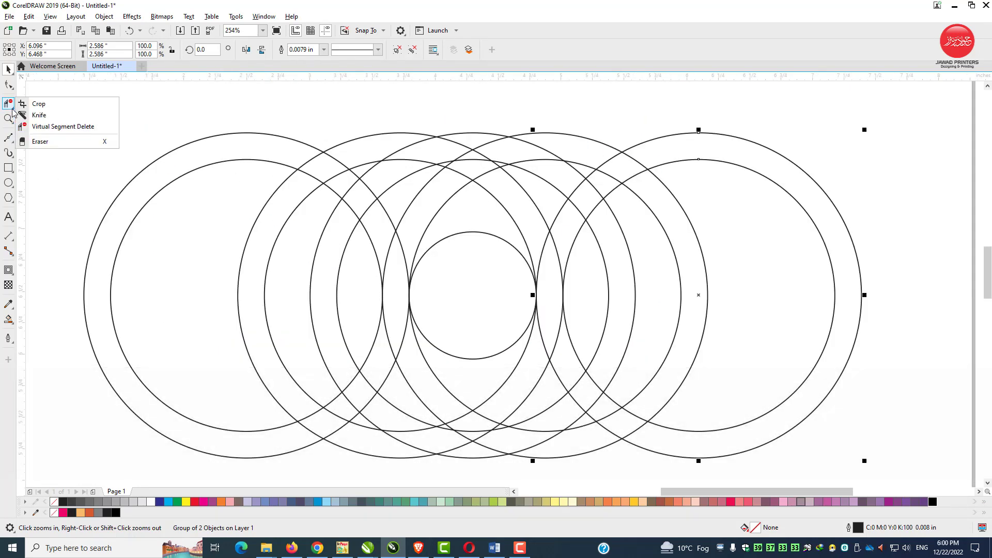
{"action": "left_click", "coordinate": [73, 127]}
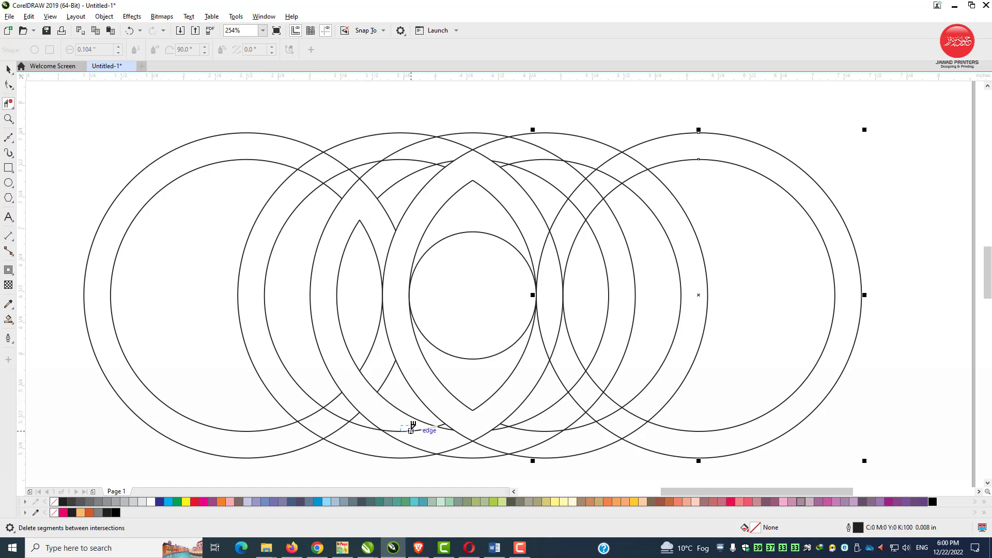
{"action": "left_click", "coordinate": [373, 378]}
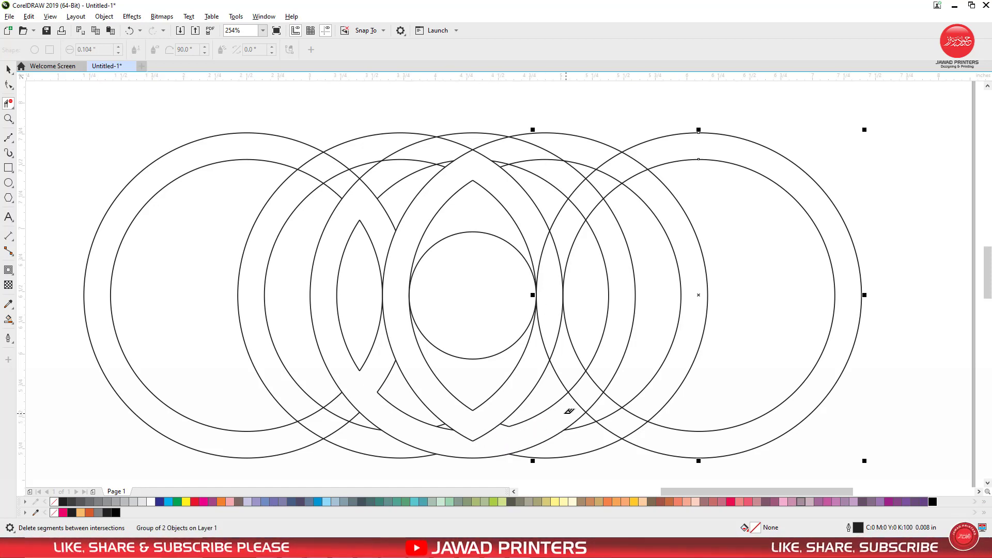
Undo the last segment deletion and remove the overlapping segments where the center ring crosses the far-right ring
{"action": "key", "text": "ctrl+z"}
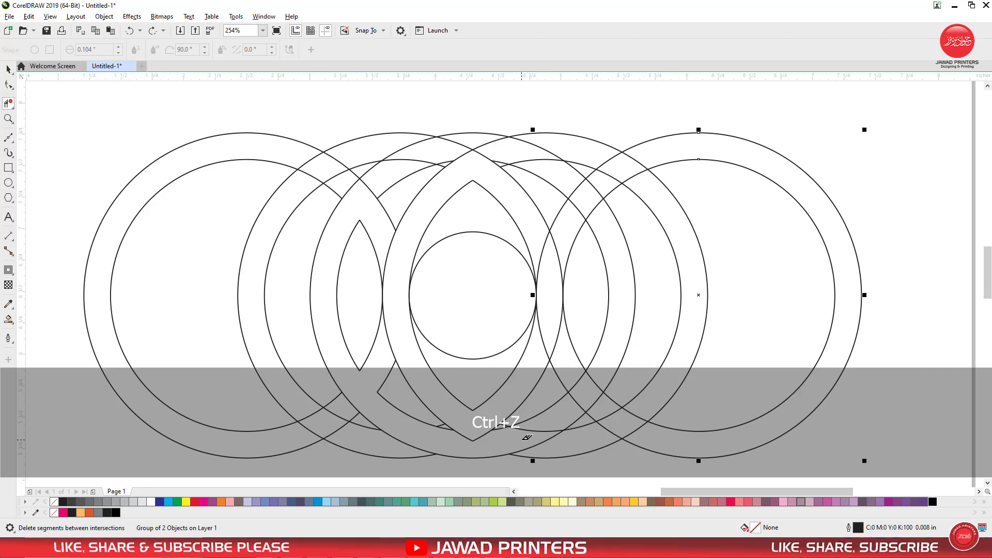
{"action": "left_click_drag", "start_coordinate": [537, 431], "coordinate": [543, 426]}
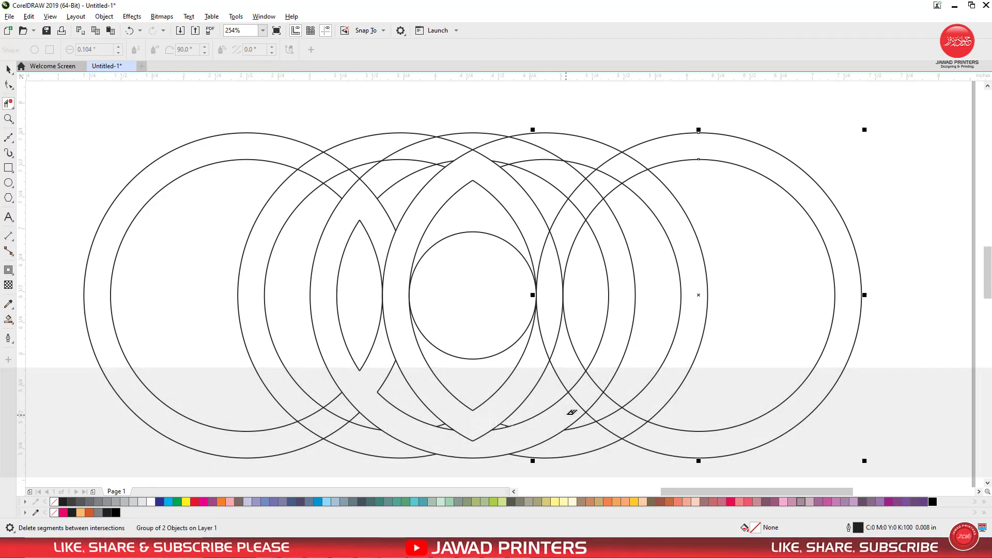
{"action": "left_click", "coordinate": [577, 404]}
{"action": "left_click", "coordinate": [594, 383]}
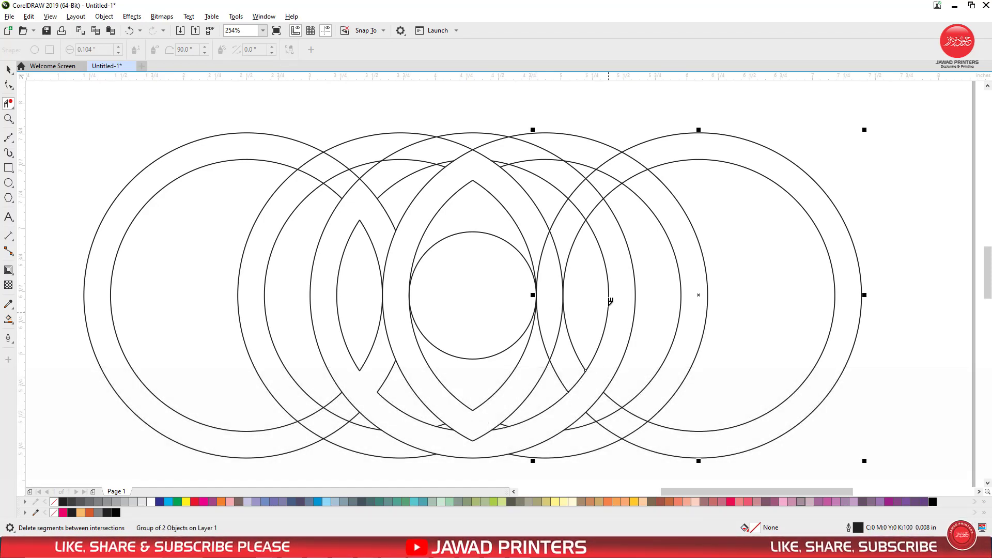
{"action": "left_click", "coordinate": [594, 209]}
{"action": "left_click", "coordinate": [578, 209]}
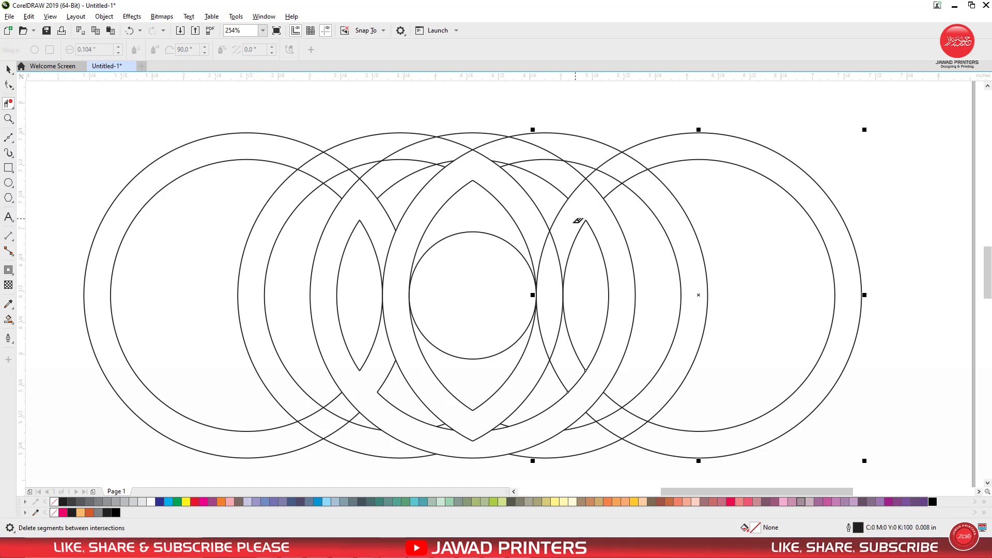
Smart Fill the central pointed oval band and the surrounding ring with its two side petals in pink
{"action": "left_click", "coordinate": [8, 70]}
{"action": "left_click", "coordinate": [12, 324]}
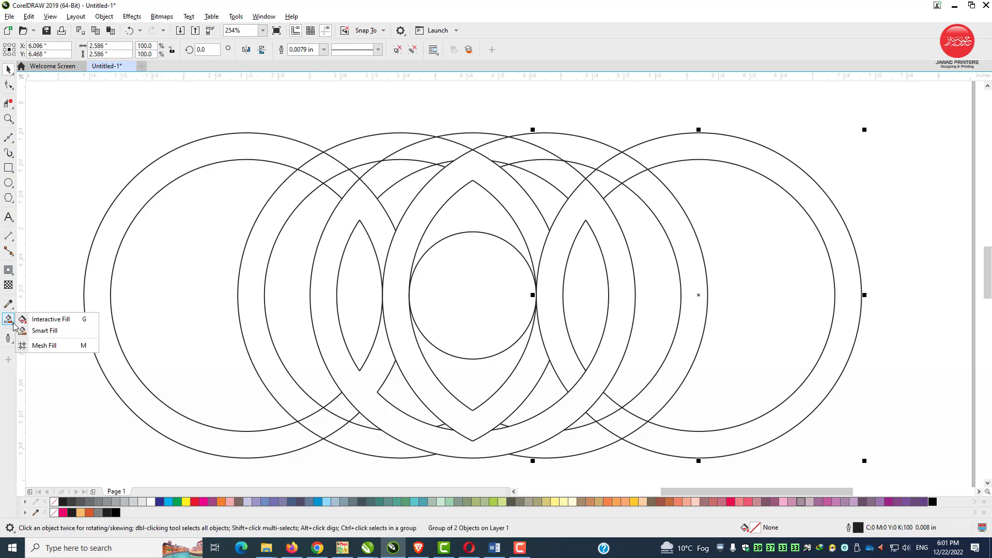
{"action": "left_click", "coordinate": [45, 330]}
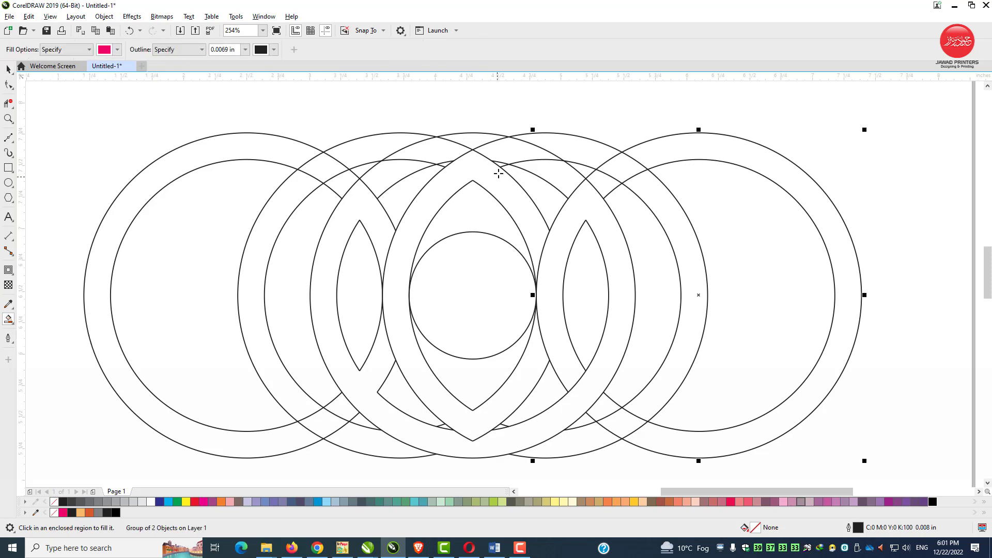
{"action": "left_click", "coordinate": [480, 166]}
{"action": "left_click", "coordinate": [591, 205]}
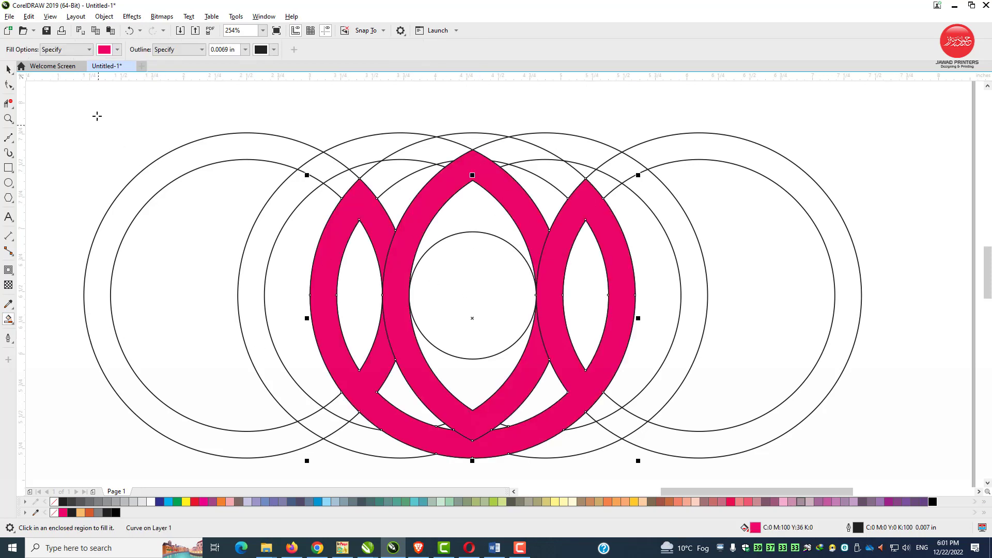
Cut the two pink shapes to the clipboard and move the remaining ring outlines to the right, off the page
{"action": "left_click", "coordinate": [8, 72]}
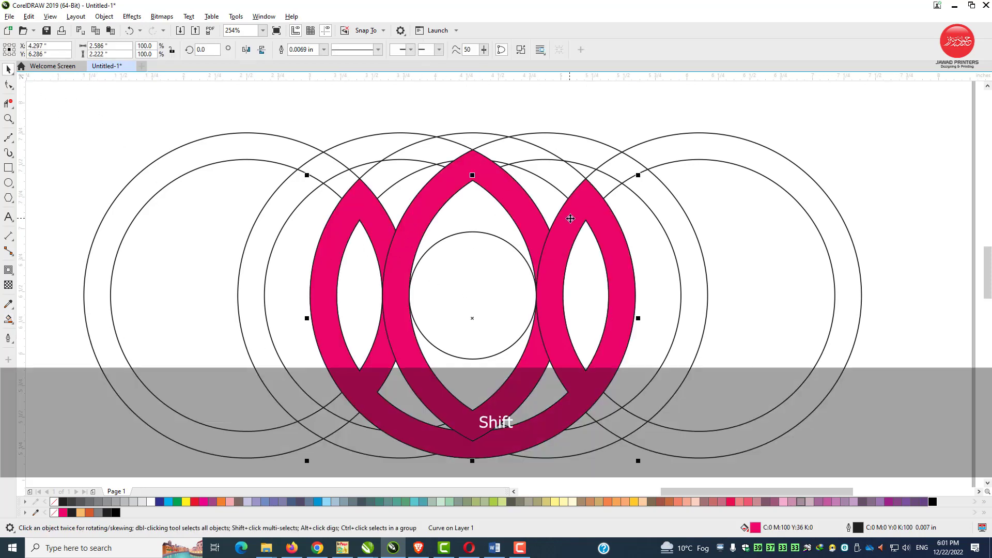
{"action": "left_click", "coordinate": [567, 225], "text": "shift"}
{"action": "left_click", "coordinate": [568, 226], "text": "shift"}
{"action": "left_click", "coordinate": [536, 214], "text": "shift"}
{"action": "right_click", "coordinate": [525, 208]}
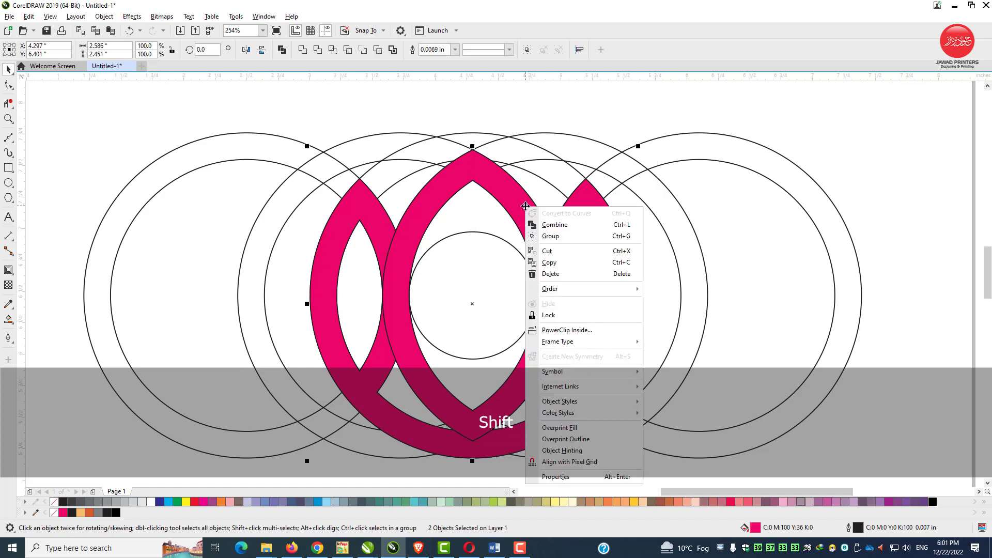
{"action": "left_click", "coordinate": [546, 251]}
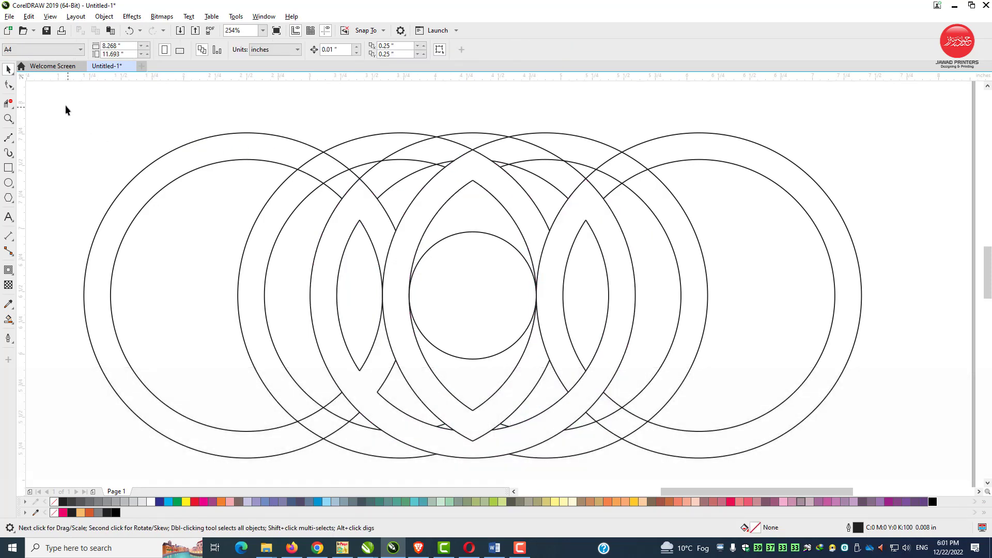
{"action": "left_click_drag", "start_coordinate": [823, 459], "coordinate": [864, 464]}
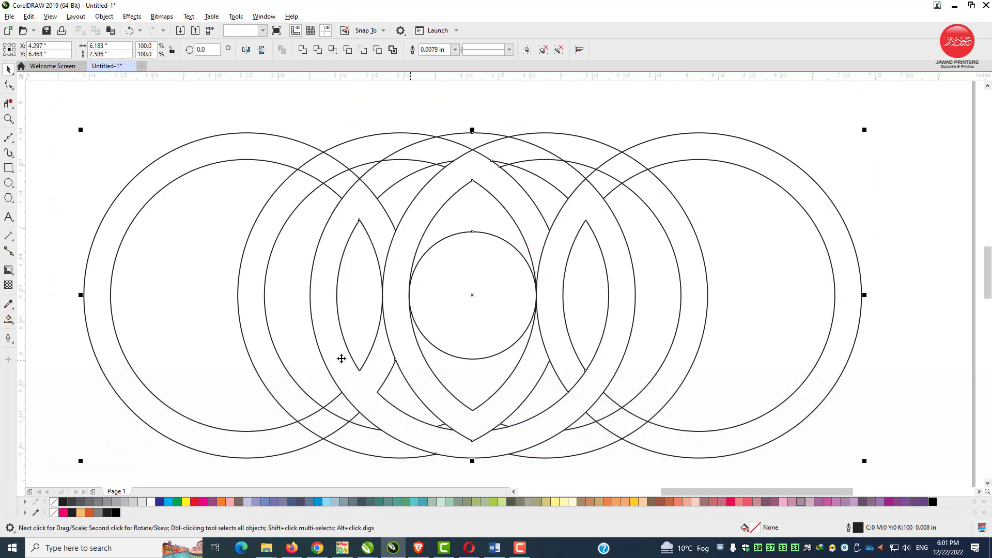
{"action": "left_click_drag", "start_coordinate": [98, 363], "coordinate": [947, 356]}
Paste the pink lotus shapes back, remove their outlines and shift them slightly upward
{"action": "right_click", "coordinate": [492, 245]}
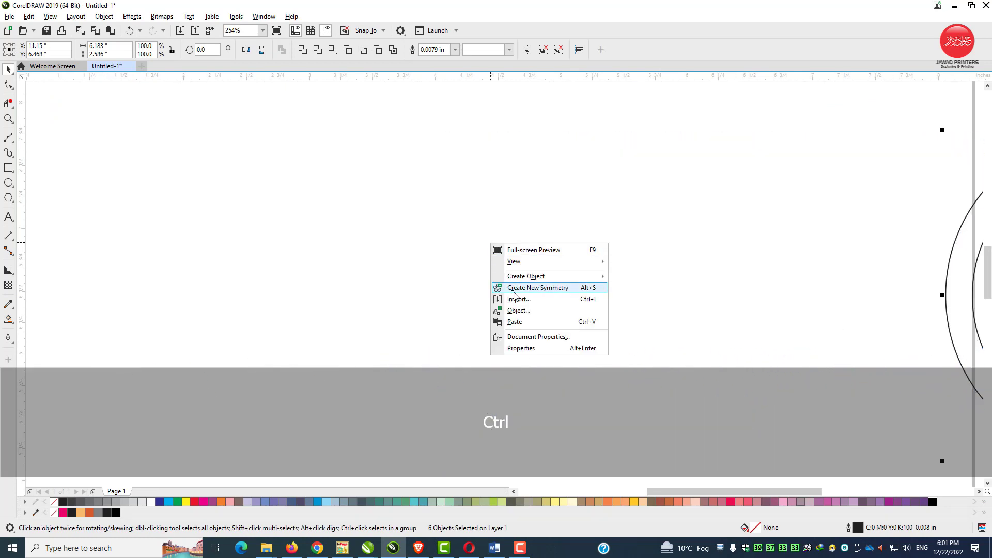
{"action": "left_click", "coordinate": [520, 322]}
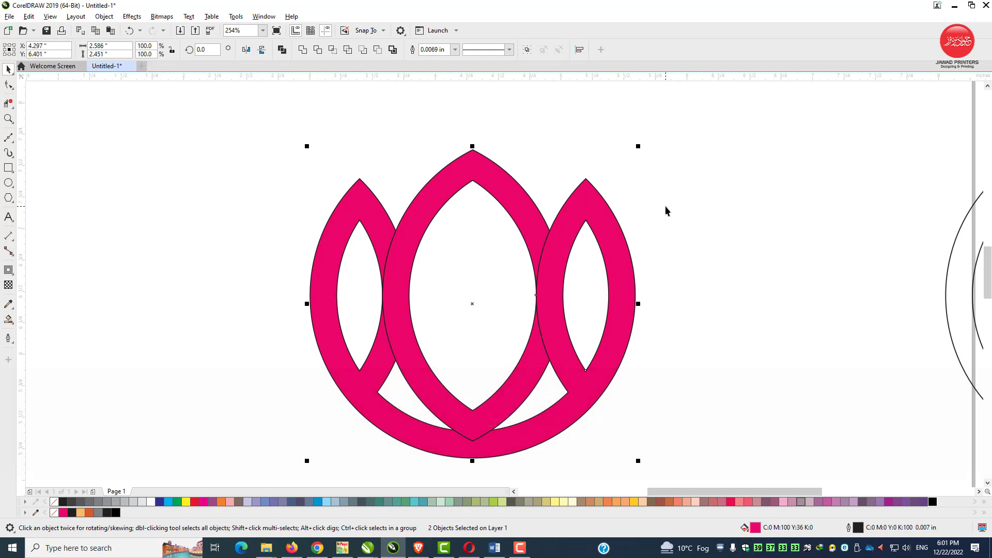
{"action": "right_click", "coordinate": [55, 502]}
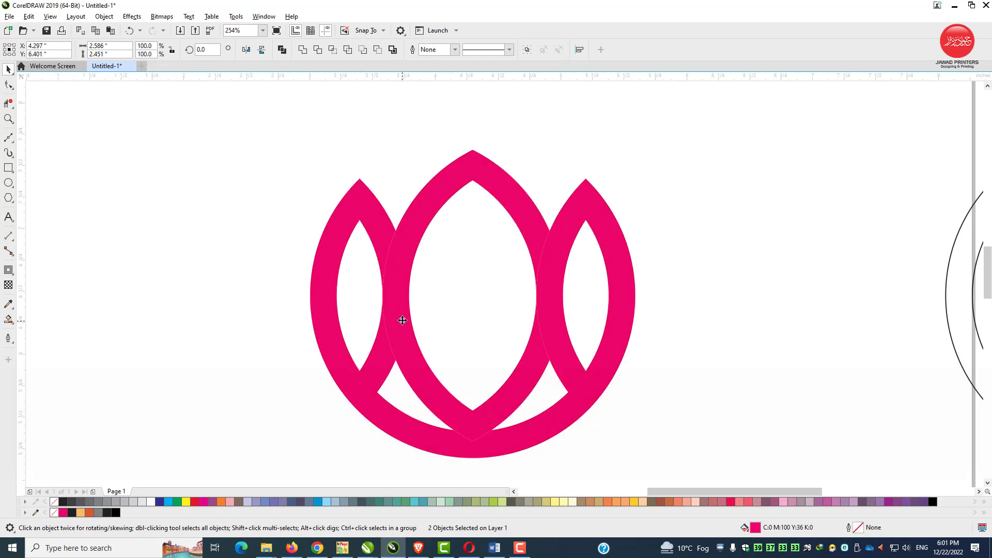
{"action": "left_click_drag", "start_coordinate": [402, 320], "coordinate": [402, 303]}
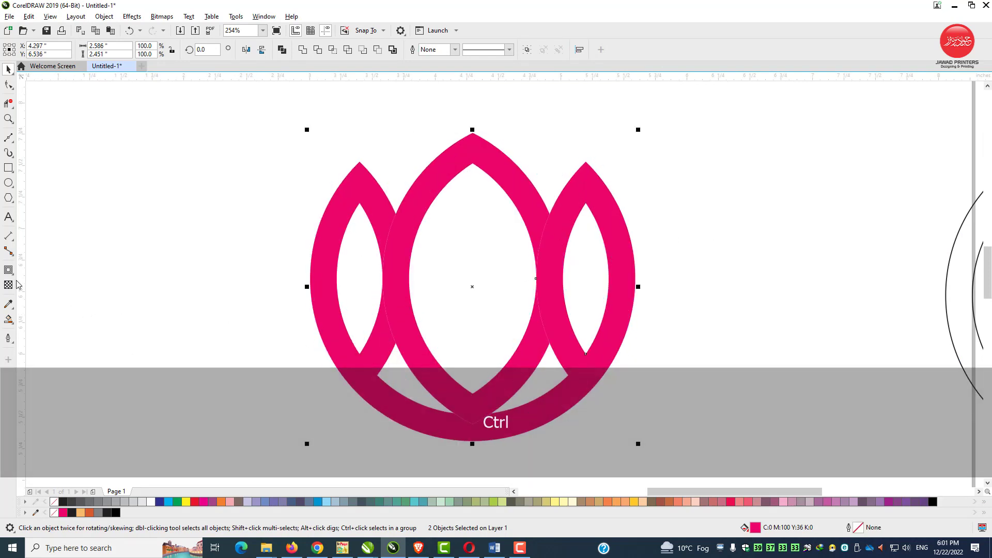
Apply a vertical linear fountain fill to both lotus shapes, running from pink at the base to white at the tip
{"action": "left_click", "coordinate": [11, 323]}
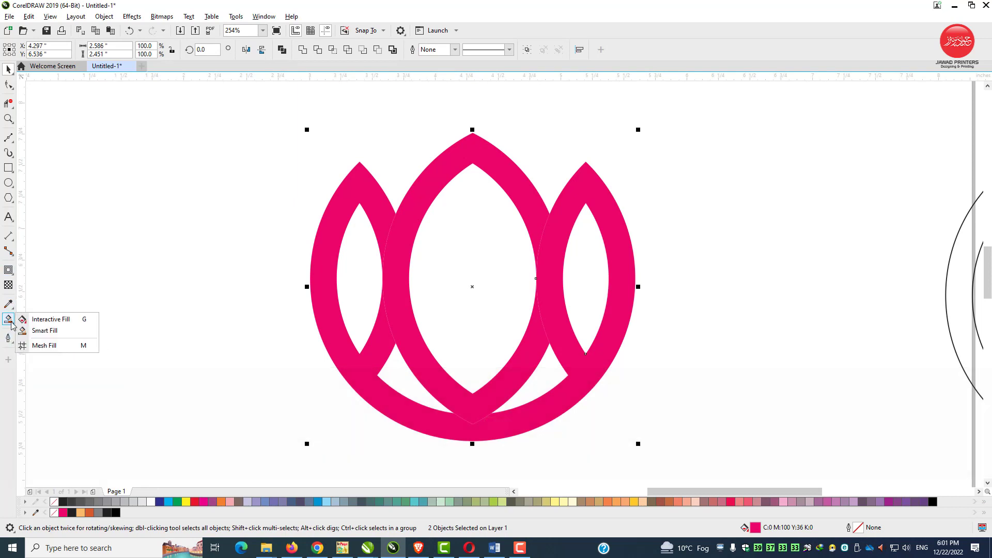
{"action": "left_click", "coordinate": [54, 320]}
{"action": "left_click_drag", "start_coordinate": [476, 149], "coordinate": [479, 359]}
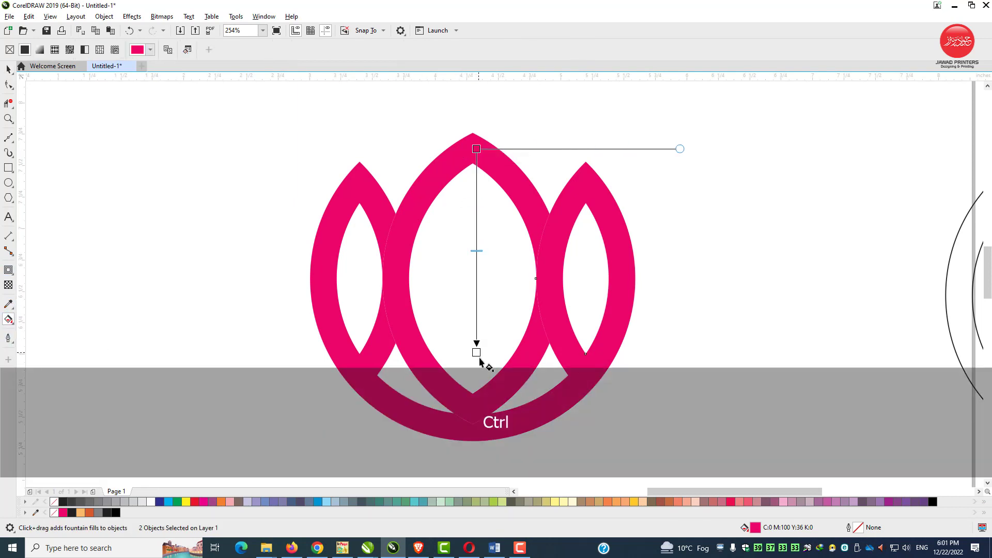
{"action": "left_click_drag", "start_coordinate": [476, 395], "coordinate": [477, 394]}
{"action": "left_click_drag", "start_coordinate": [472, 431], "coordinate": [464, 212]}
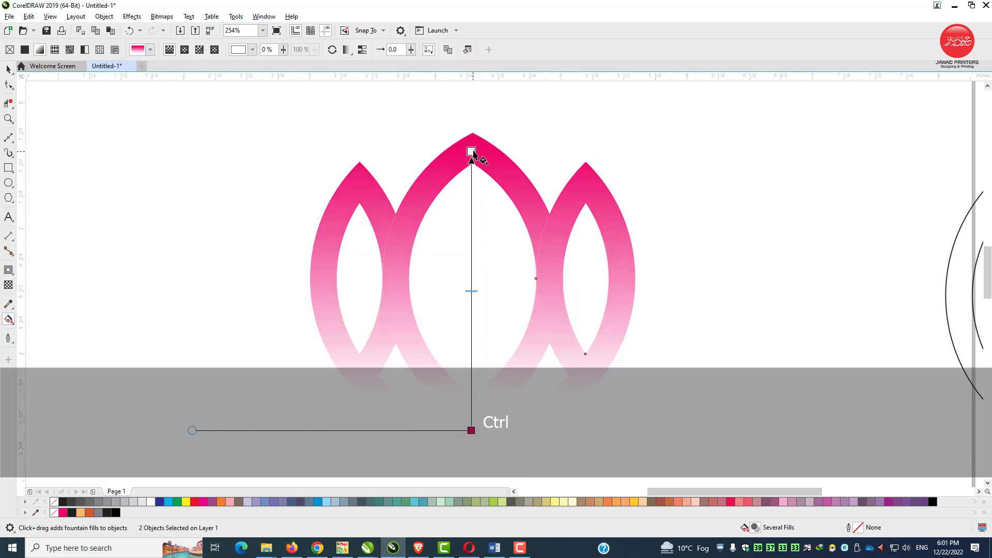
{"action": "left_click_drag", "start_coordinate": [474, 154], "coordinate": [472, 150]}
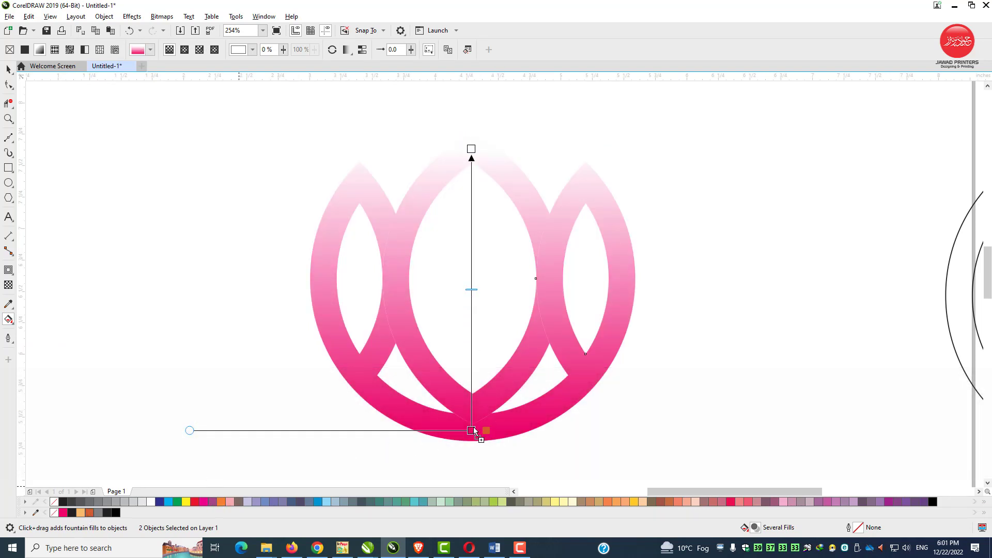
Recolor the gradient to dark orange and golden yellow, and redraw it vertically with orange at the tips and yellow at the base
{"action": "left_click_drag", "start_coordinate": [474, 433], "coordinate": [474, 433]}
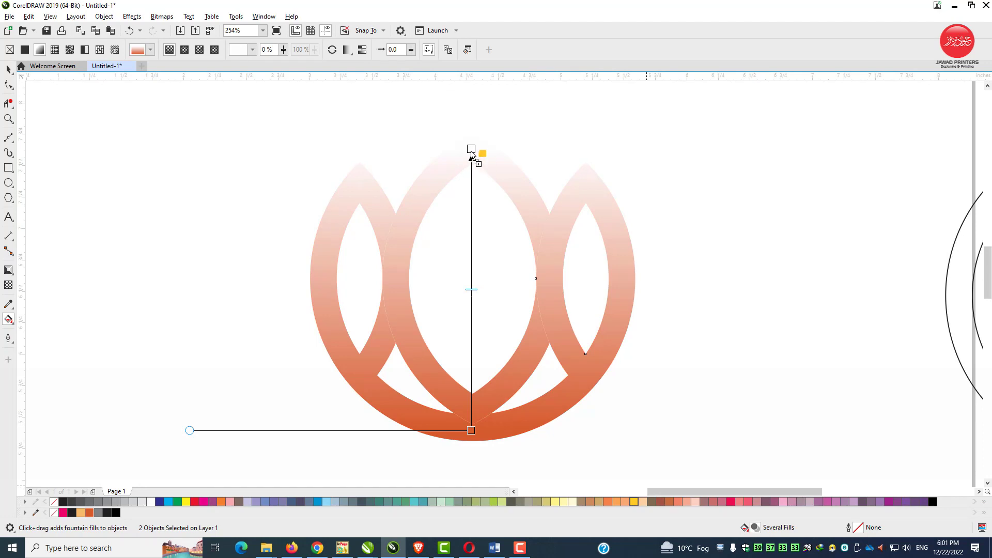
{"action": "left_click_drag", "start_coordinate": [471, 154], "coordinate": [471, 151]}
{"action": "key", "text": "ctrl"}
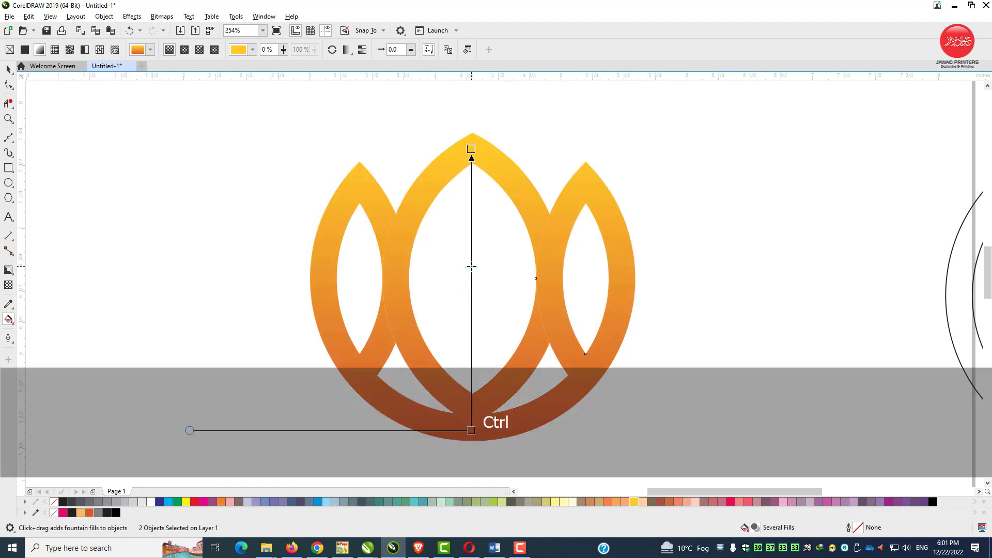
{"action": "left_click_drag", "start_coordinate": [471, 158], "coordinate": [473, 423]}
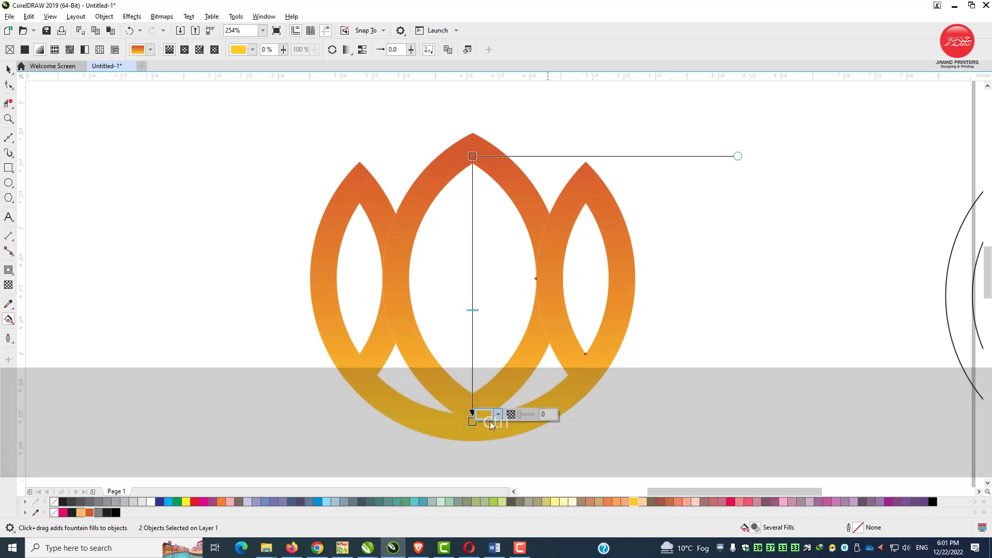
{"action": "left_click_drag", "start_coordinate": [474, 431], "coordinate": [483, 279]}
{"action": "left_click_drag", "start_coordinate": [472, 155], "coordinate": [472, 164]}
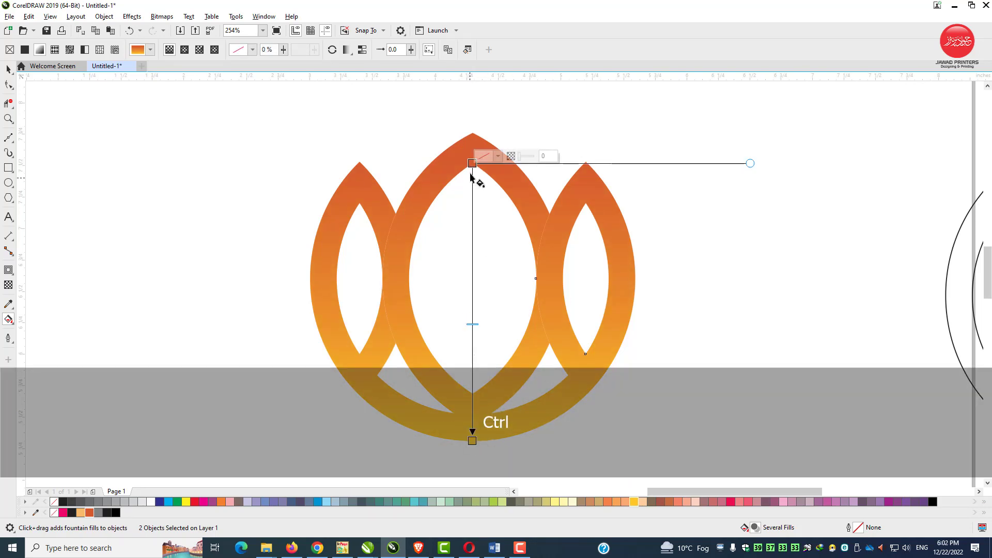
{"action": "left_click_drag", "start_coordinate": [471, 164], "coordinate": [472, 166]}
{"action": "left_click", "coordinate": [9, 69]}
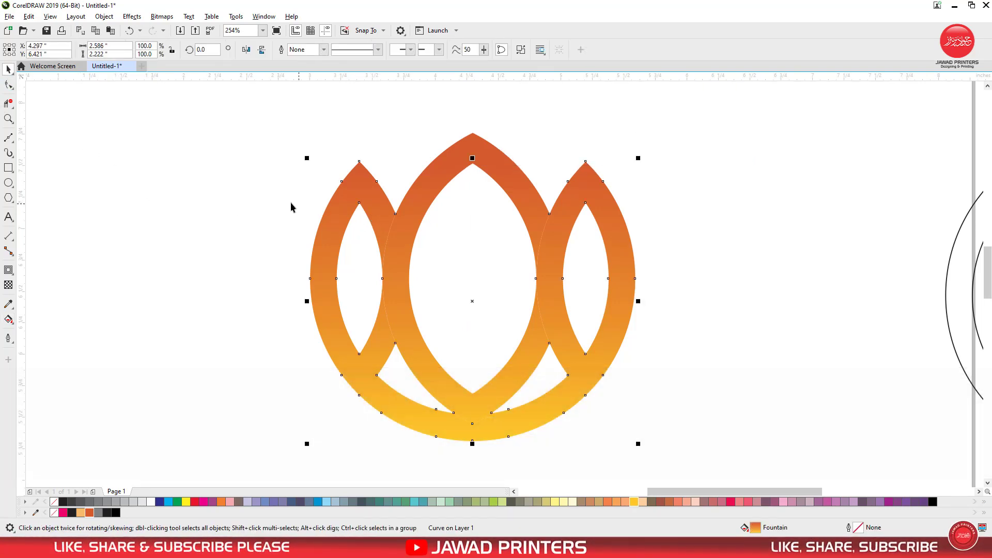
Draw a closed Bézier polygon about 0.54 by 0.96 in from the left petal's tip, enclosing the upper right half of that petal
{"action": "key", "text": "z"}
{"action": "left_click_drag", "start_coordinate": [309, 120], "coordinate": [646, 291]}
{"action": "left_click", "coordinate": [8, 69]}
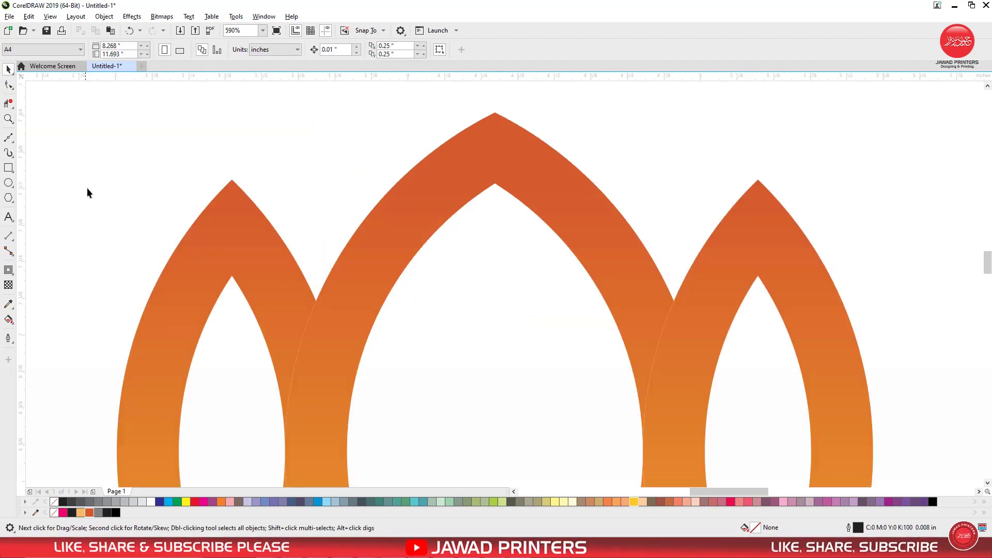
{"action": "left_click", "coordinate": [13, 144]}
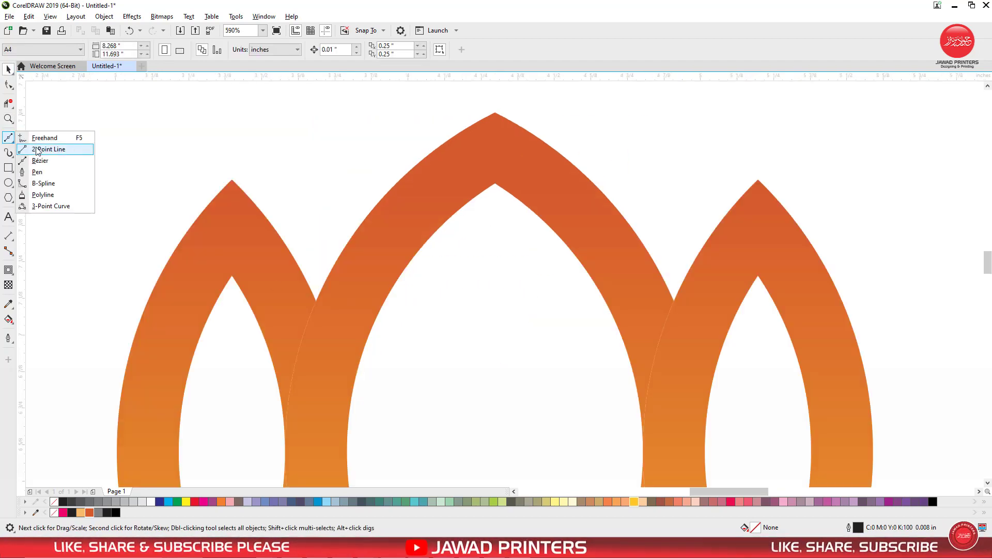
{"action": "left_click", "coordinate": [36, 160]}
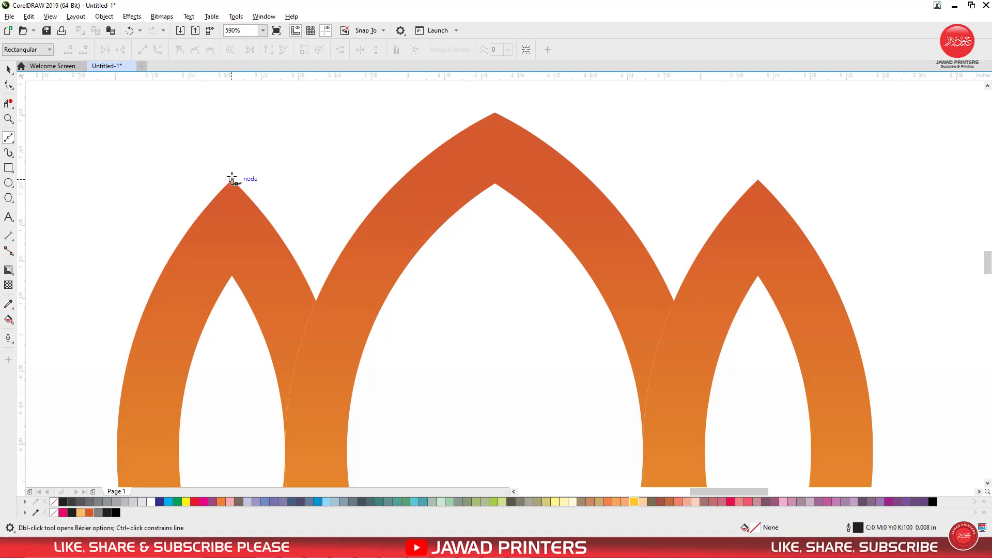
{"action": "left_click", "coordinate": [232, 179]}
{"action": "left_click", "coordinate": [227, 334]}
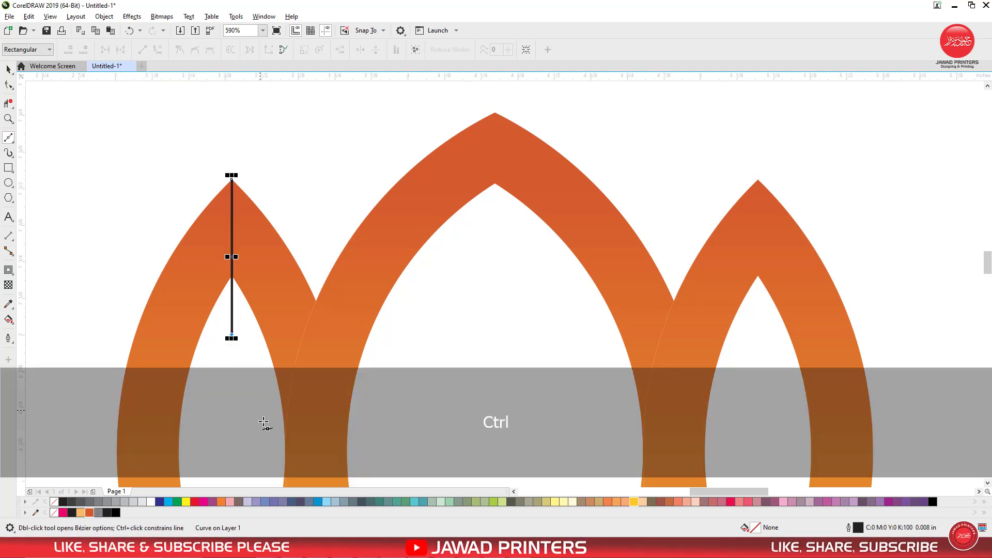
{"action": "left_click", "coordinate": [276, 460]}
{"action": "left_click", "coordinate": [390, 451]}
{"action": "left_click", "coordinate": [324, 246]}
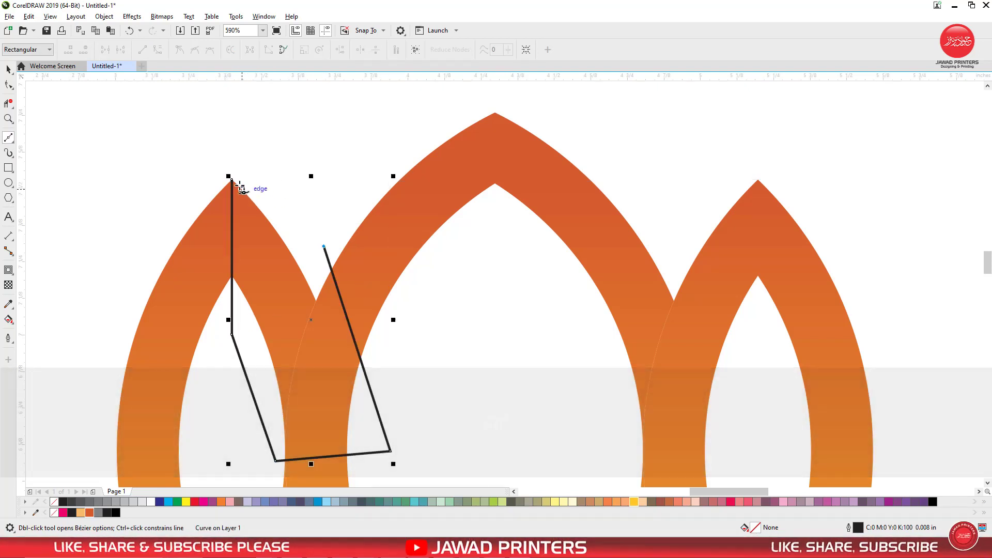
{"action": "left_click", "coordinate": [231, 179]}
{"action": "left_click", "coordinate": [8, 69]}
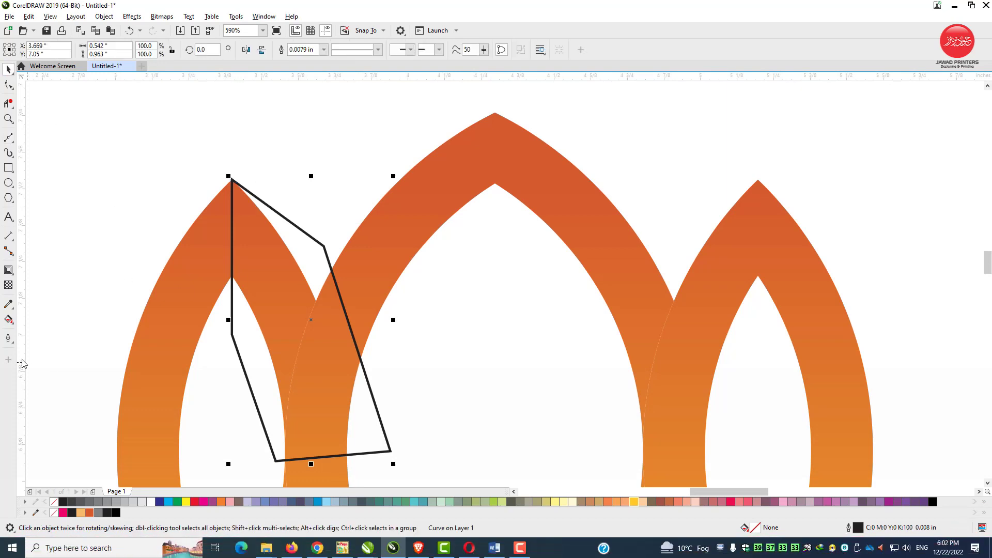
Smart Fill the left petal's right half inside the polygon with pink, and delete the helper polygon
{"action": "left_click", "coordinate": [10, 322]}
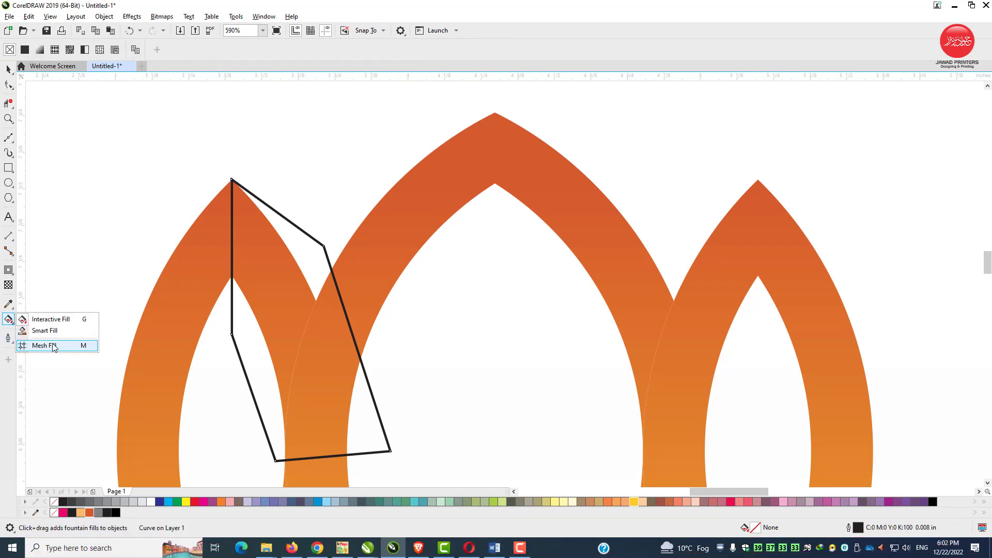
{"action": "left_click", "coordinate": [40, 331]}
{"action": "left_click", "coordinate": [274, 275]}
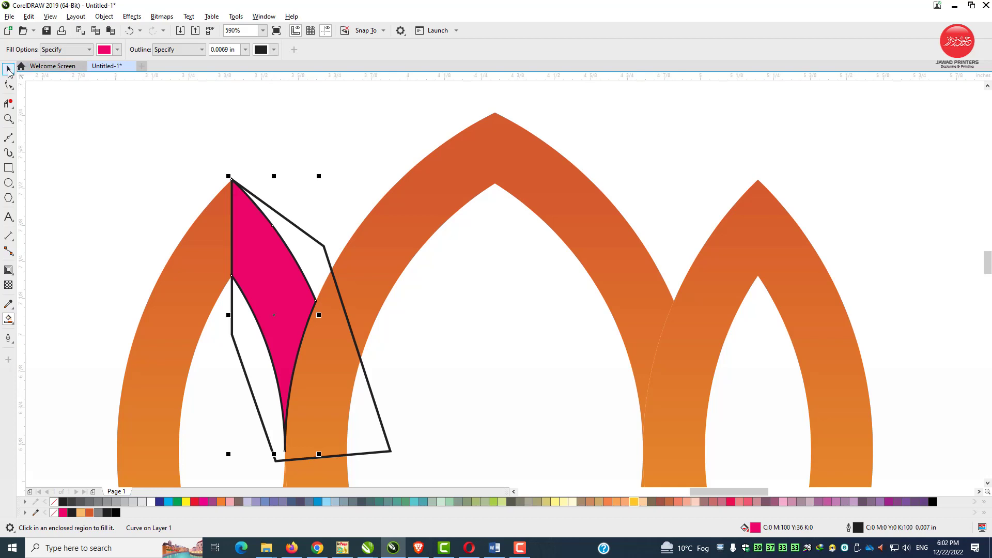
{"action": "left_click", "coordinate": [8, 69]}
{"action": "left_click", "coordinate": [303, 229]}
{"action": "right_click", "coordinate": [304, 230]}
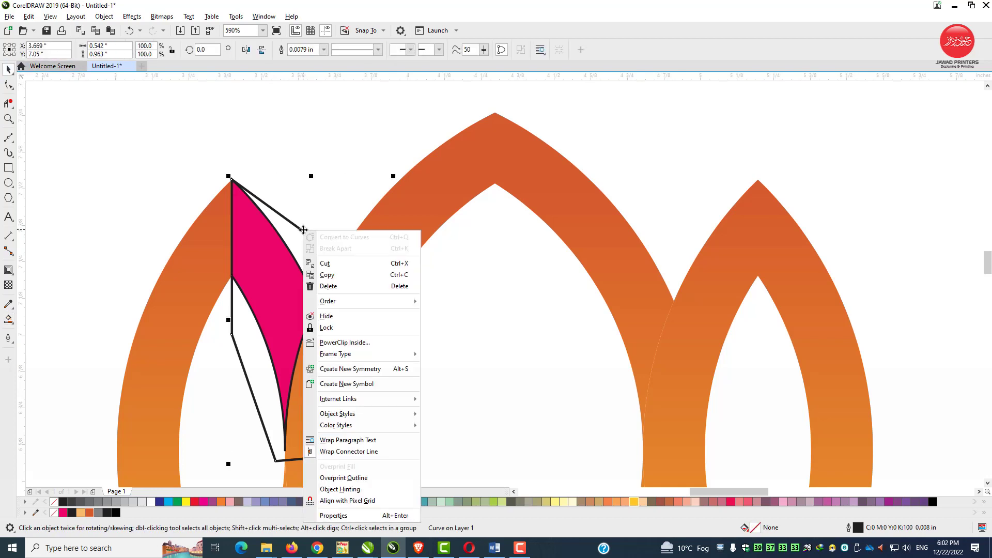
{"action": "left_click", "coordinate": [331, 286]}
Remove the outline from the pink petal half and fill it with C100 M100 Y100 K100 black
{"action": "left_click", "coordinate": [270, 215]}
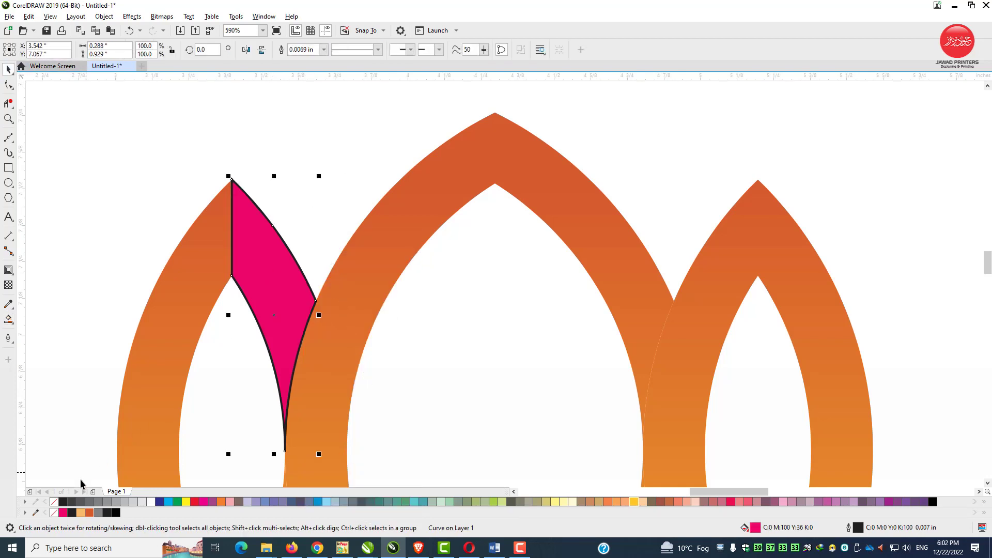
{"action": "right_click", "coordinate": [58, 502]}
{"action": "left_click", "coordinate": [116, 513]}
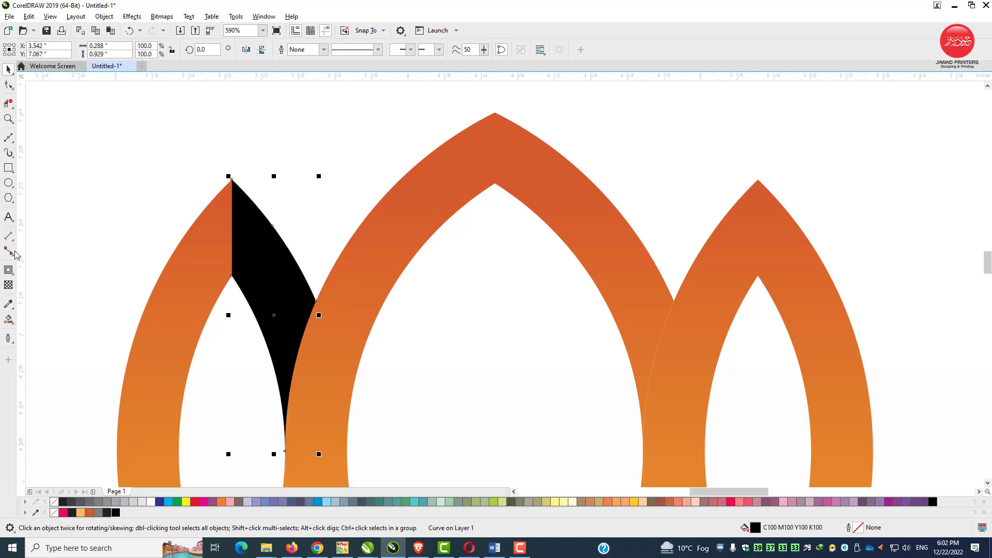
Apply a fountain transparency to the black petal half, fading from opaque at the central petal's edge to clear toward the tip
{"action": "left_click", "coordinate": [9, 285]}
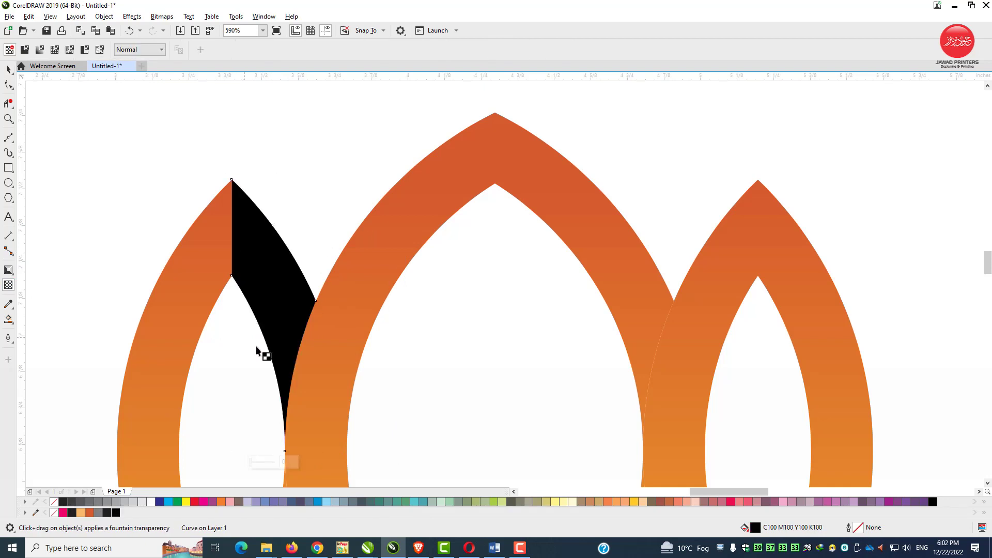
{"action": "left_click_drag", "start_coordinate": [254, 267], "coordinate": [251, 258]}
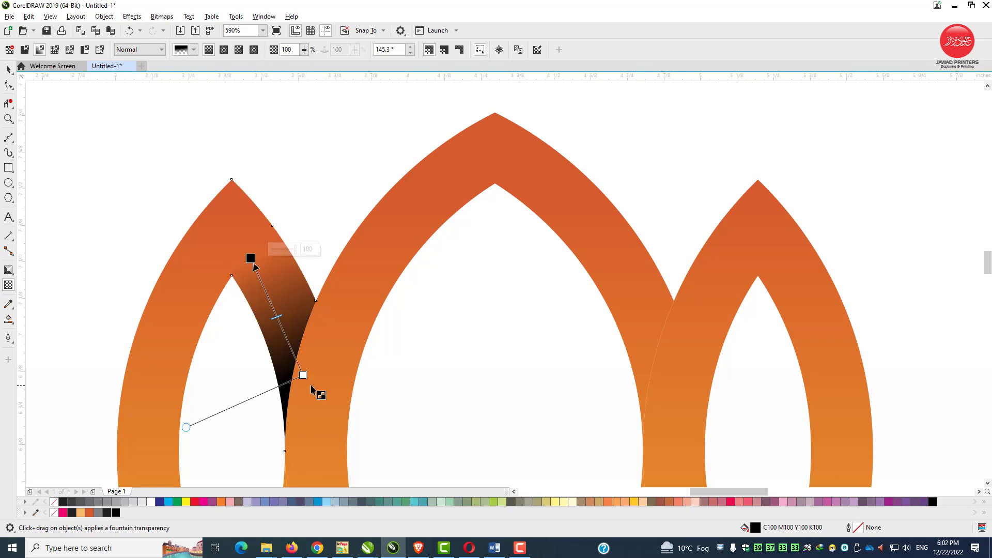
{"action": "left_click_drag", "start_coordinate": [303, 376], "coordinate": [312, 405]}
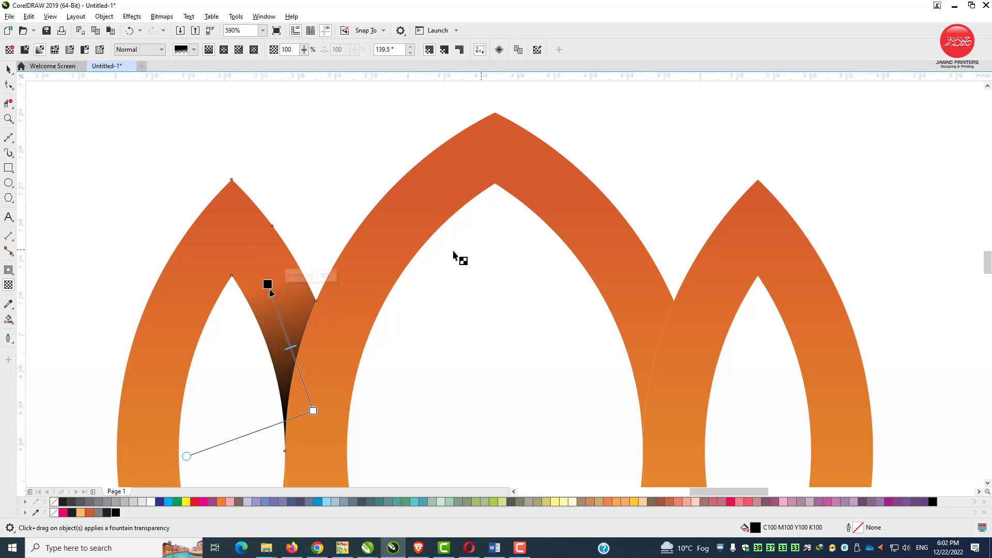
{"action": "left_click", "coordinate": [9, 70]}
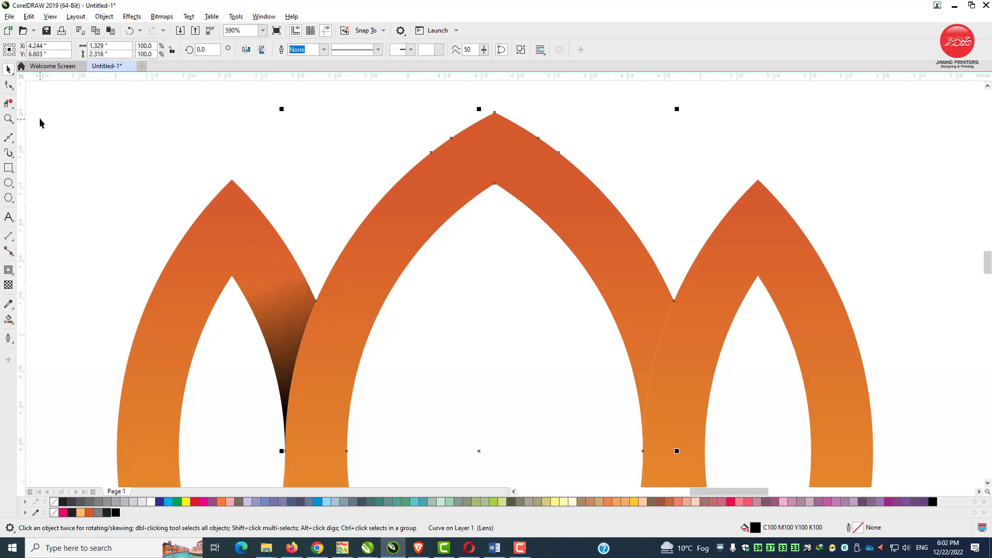
Draw a closed Bézier polygon about 0.84 by 1.24 in from the central petal's tip, enclosing the upper right half of that petal
{"action": "left_click", "coordinate": [11, 141]}
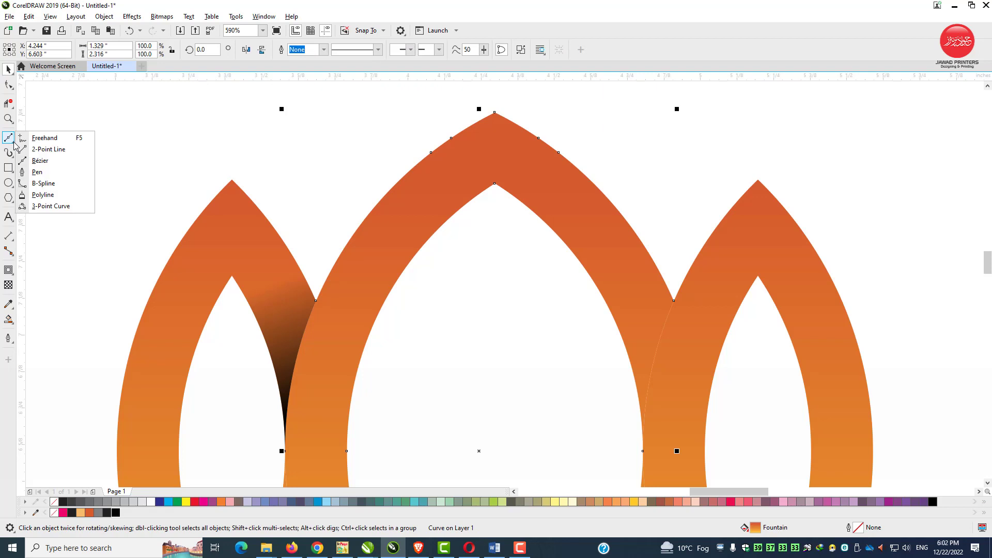
{"action": "left_click", "coordinate": [41, 161]}
{"action": "left_click", "coordinate": [495, 113]}
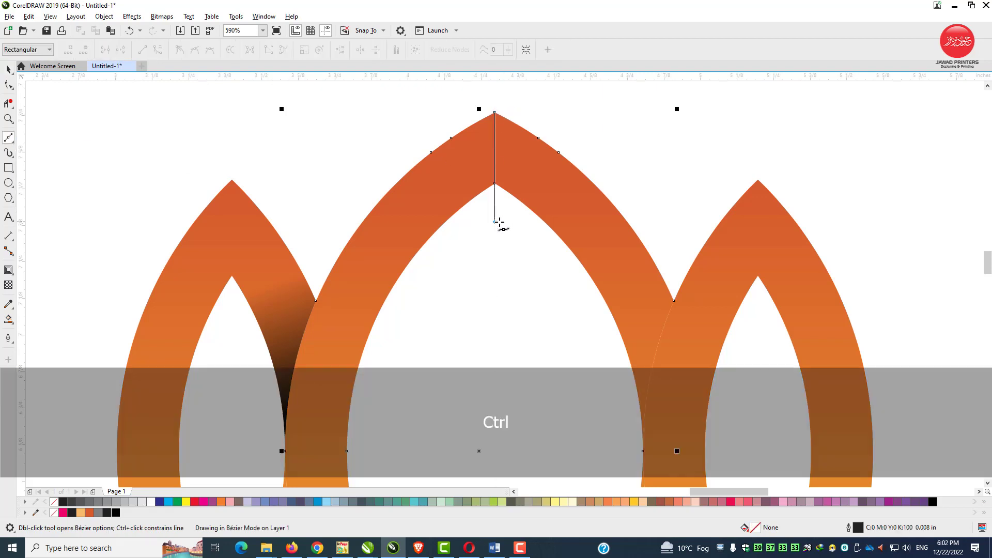
{"action": "left_click", "coordinate": [495, 222], "text": "ctrl"}
{"action": "left_click", "coordinate": [586, 349]}
{"action": "left_click", "coordinate": [621, 475]}
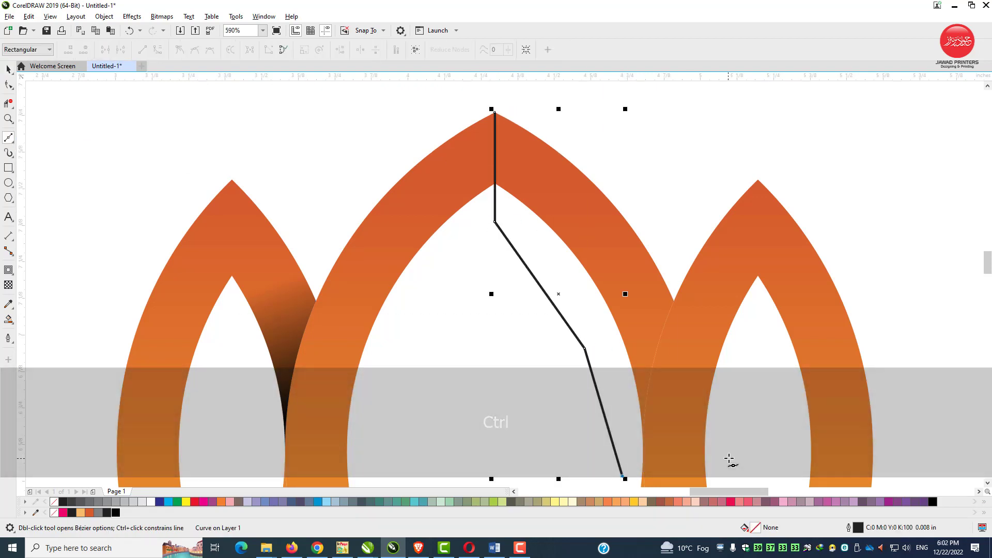
{"action": "left_click", "coordinate": [741, 451]}
{"action": "left_click", "coordinate": [672, 231]}
{"action": "double_click", "coordinate": [556, 122]}
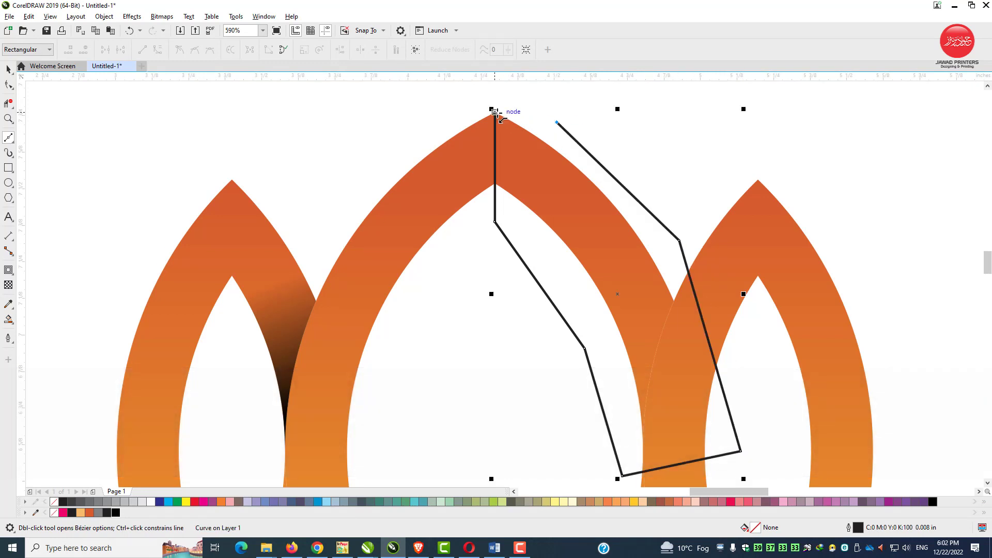
Smart Fill the central petal's right half inside the polygon with pink, and delete the helper polygon
{"action": "left_click", "coordinate": [8, 320]}
{"action": "left_click", "coordinate": [600, 212]}
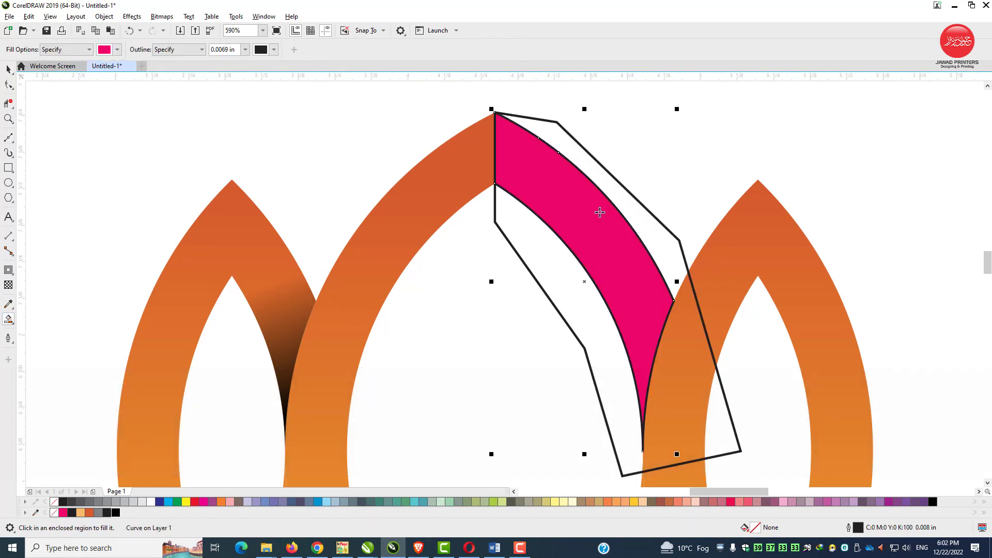
{"action": "left_click", "coordinate": [8, 70]}
{"action": "right_click", "coordinate": [598, 165]}
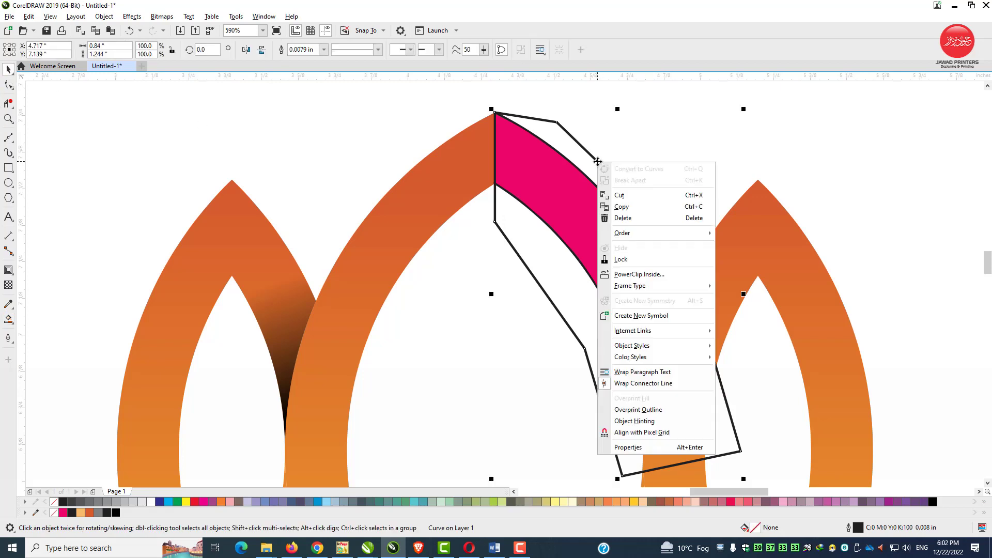
{"action": "left_click", "coordinate": [626, 215]}
Remove the outline from the central petal's pink half and fill it with C100 M100 Y100 K100 black
{"action": "right_click", "coordinate": [53, 503]}
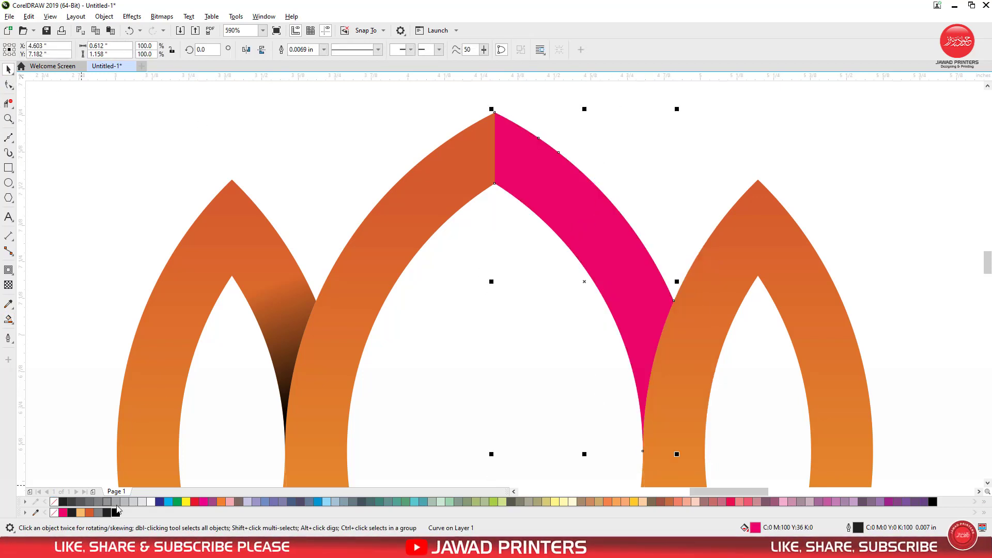
{"action": "left_click", "coordinate": [116, 512]}
Apply a fountain transparency to the central petal's black half, fading from opaque at the right petal's edge to clear toward the tip
{"action": "left_click", "coordinate": [8, 286]}
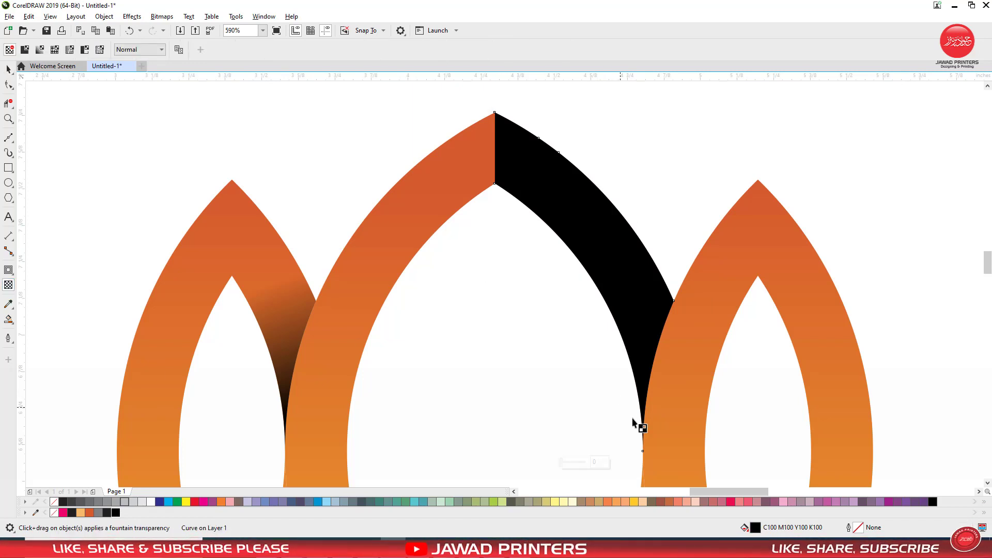
{"action": "left_click_drag", "start_coordinate": [664, 377], "coordinate": [629, 300]}
{"action": "left_click_drag", "start_coordinate": [676, 407], "coordinate": [681, 402]}
{"action": "left_click_drag", "start_coordinate": [629, 300], "coordinate": [625, 279]}
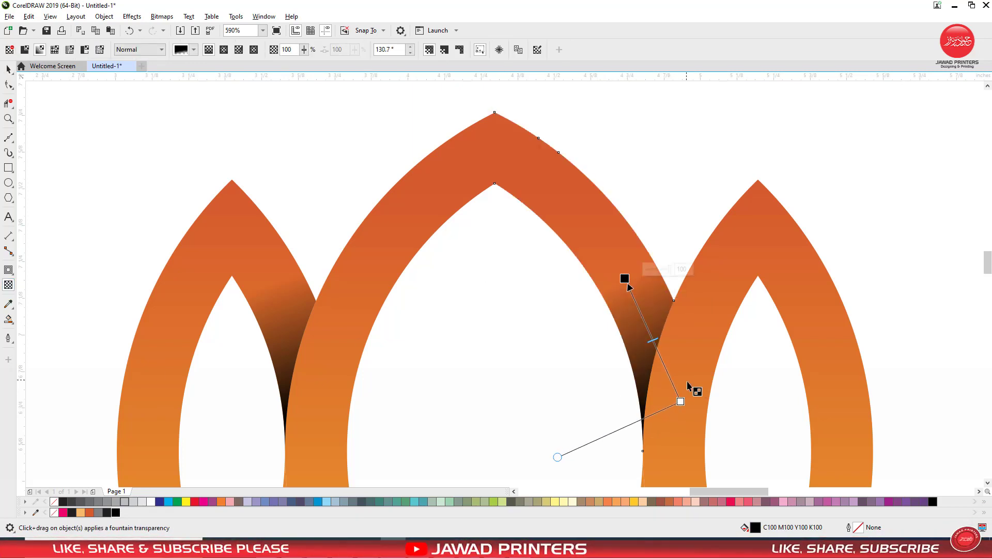
{"action": "left_click_drag", "start_coordinate": [681, 403], "coordinate": [681, 398]}
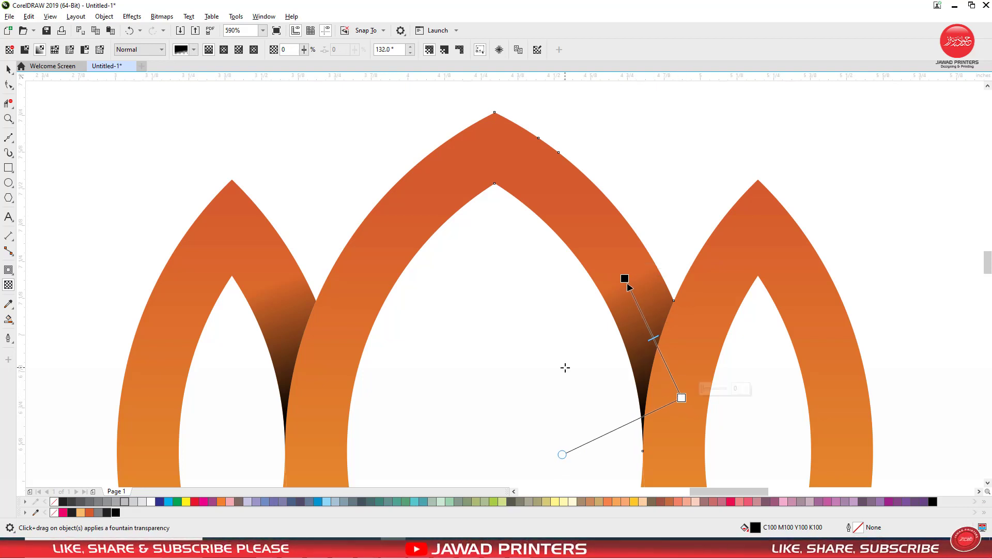
Deselect everything and examine the whole lotus logo with its overlap shading, centered in the view and in full-screen preview
{"action": "scroll", "coordinate": [565, 367], "scroll_direction": "down", "scroll_amount": 2}
{"action": "scroll", "coordinate": [565, 367], "scroll_direction": "down", "scroll_amount": 1}
{"action": "left_click", "coordinate": [9, 70]}
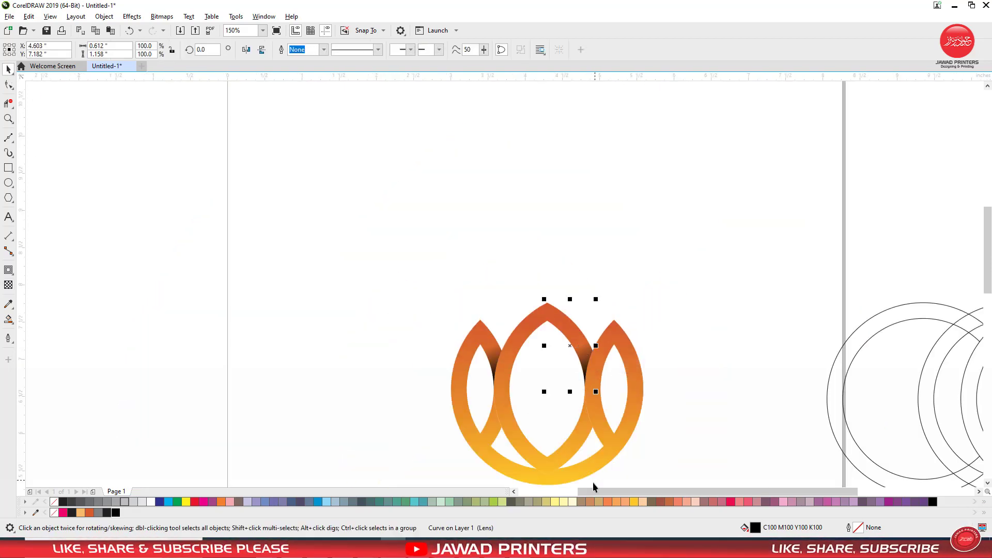
{"action": "scroll", "coordinate": [568, 480], "scroll_direction": "up", "scroll_amount": 1}
{"action": "left_click", "coordinate": [79, 195]}
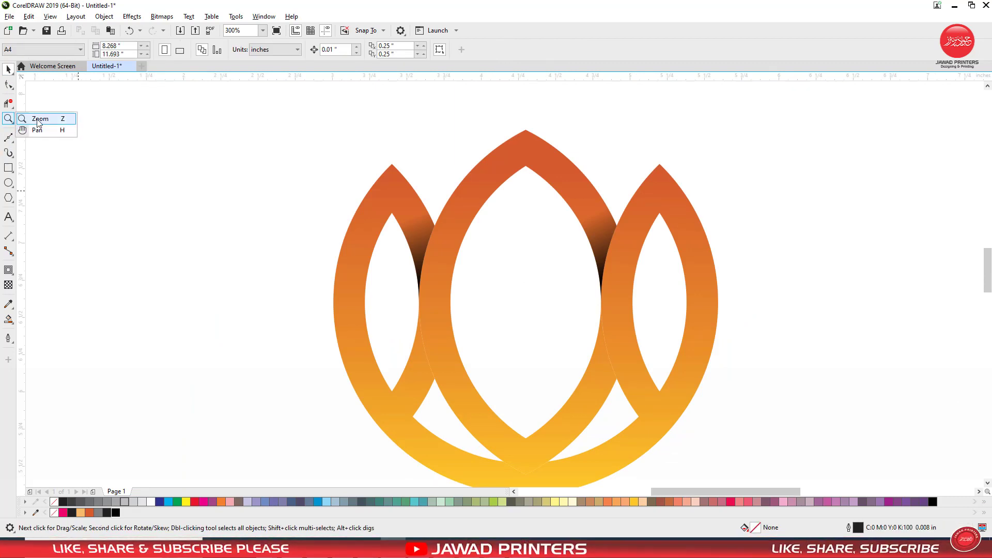
{"action": "left_click", "coordinate": [23, 122]}
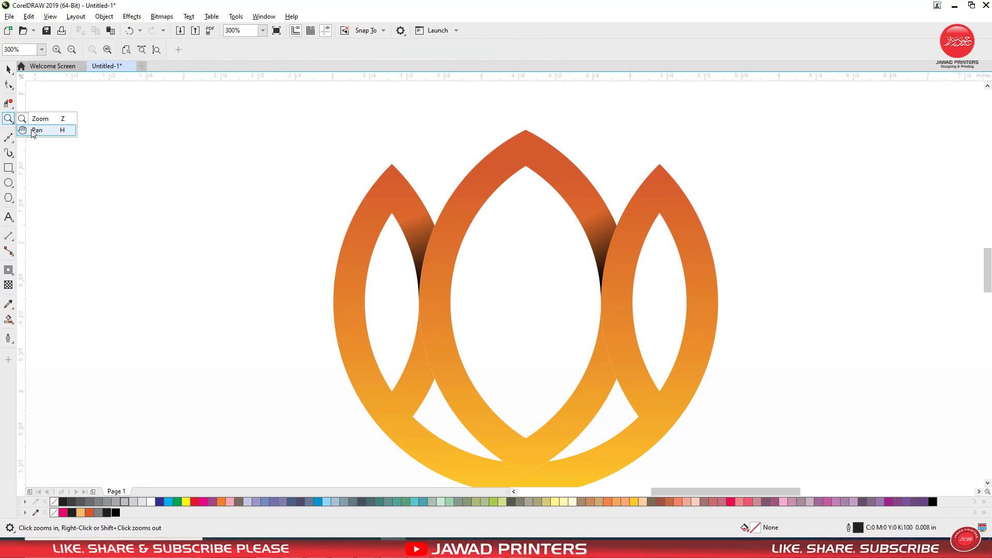
{"action": "left_click", "coordinate": [32, 130]}
{"action": "left_click_drag", "start_coordinate": [486, 308], "coordinate": [474, 286]}
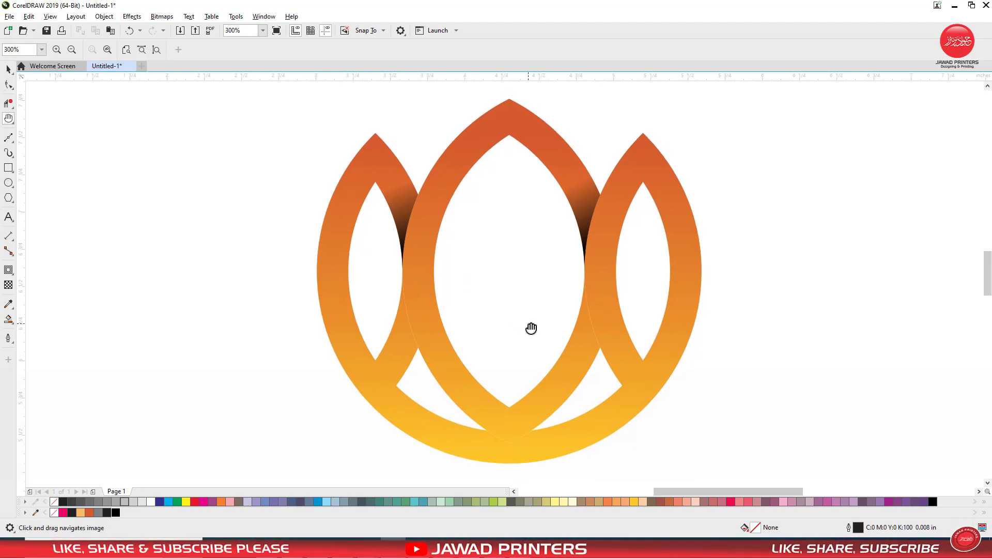
{"action": "left_click", "coordinate": [277, 31]}
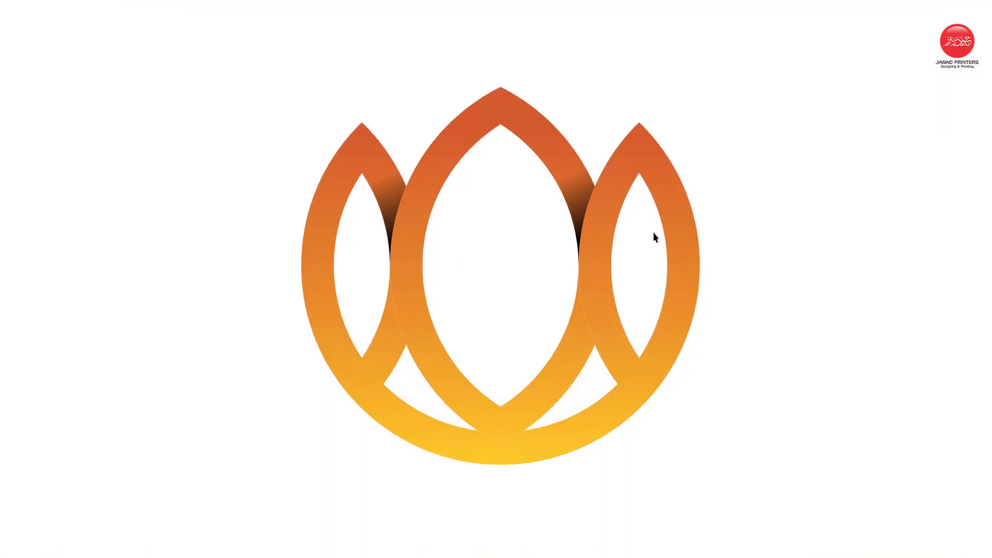